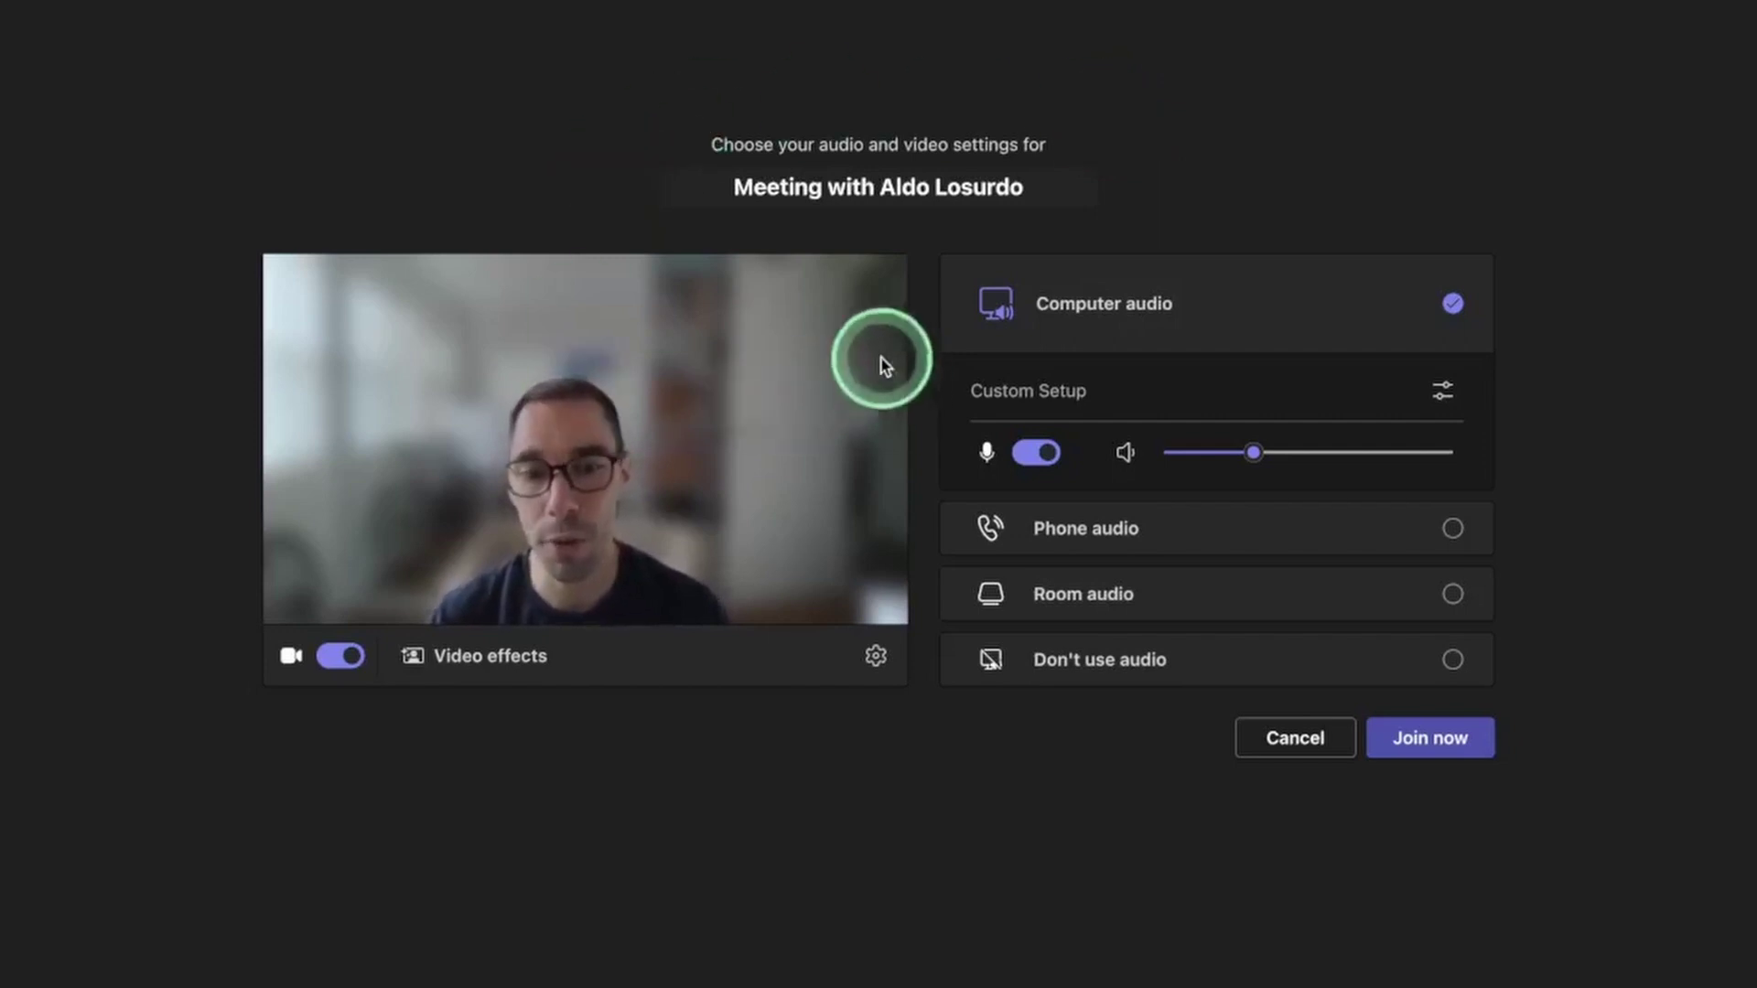
Step: Switch the camera off and back on, then preview the In the zone 1 room background
{"action": "left_click", "coordinate": [339, 661]}
{"action": "left_click", "coordinate": [339, 659]}
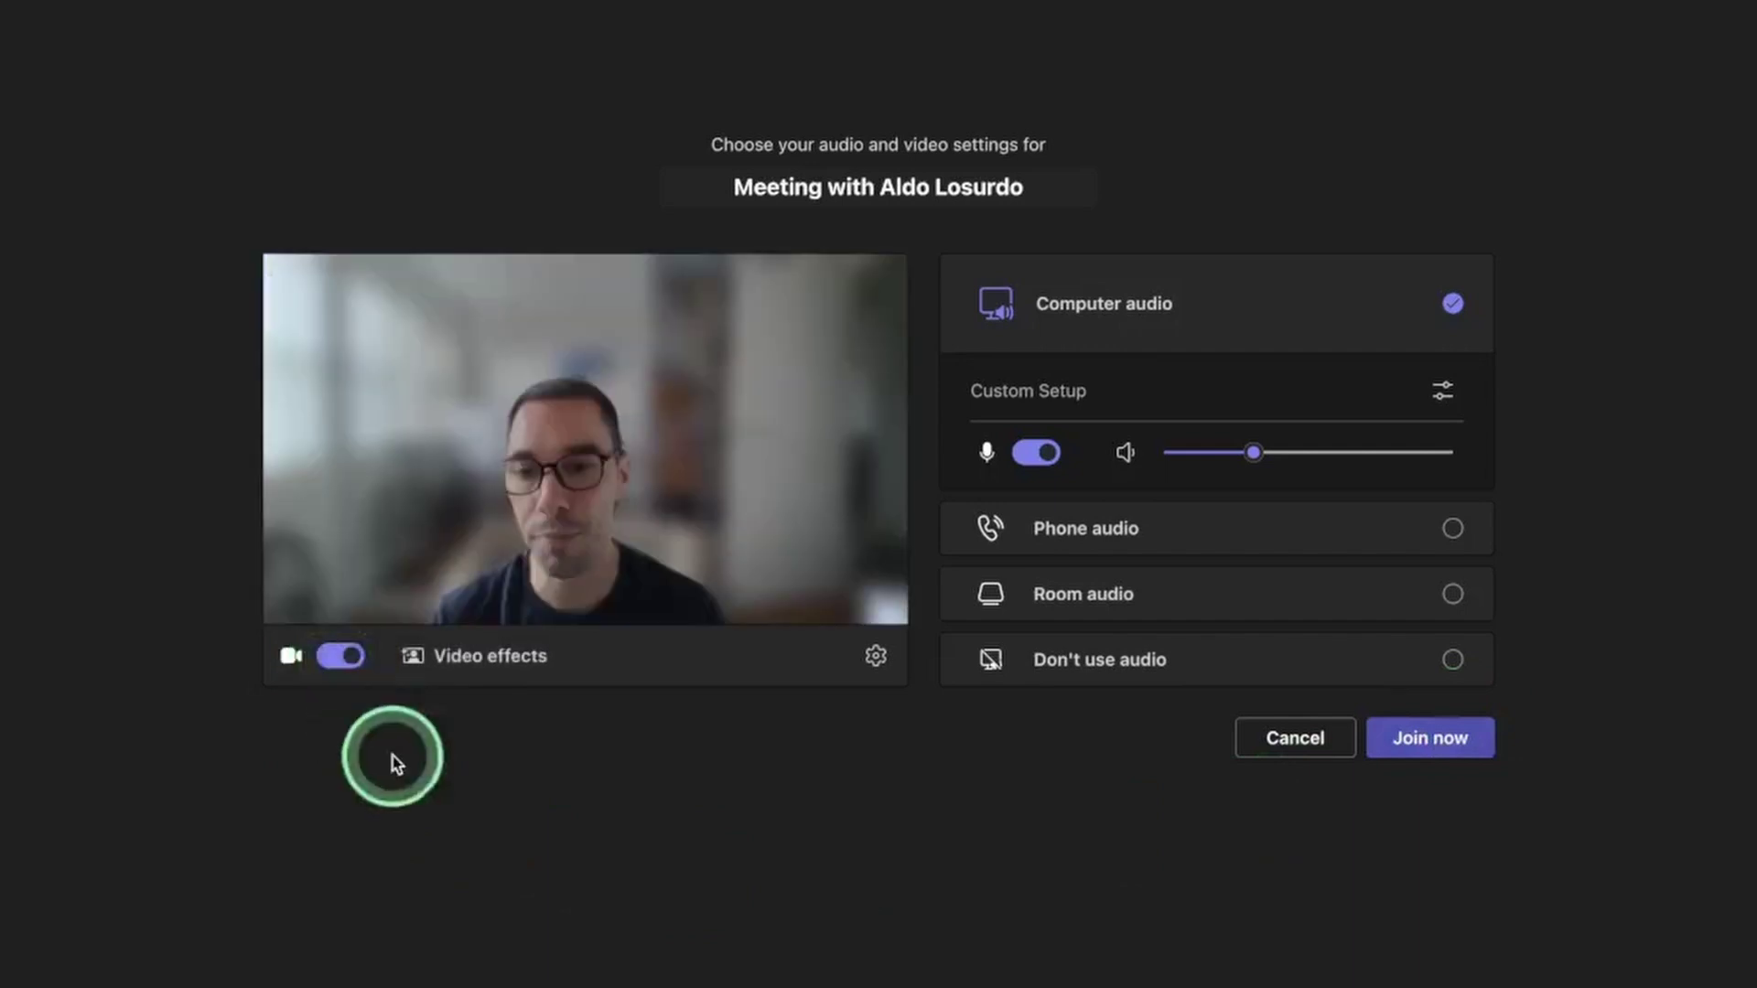
{"action": "left_click", "coordinate": [465, 670]}
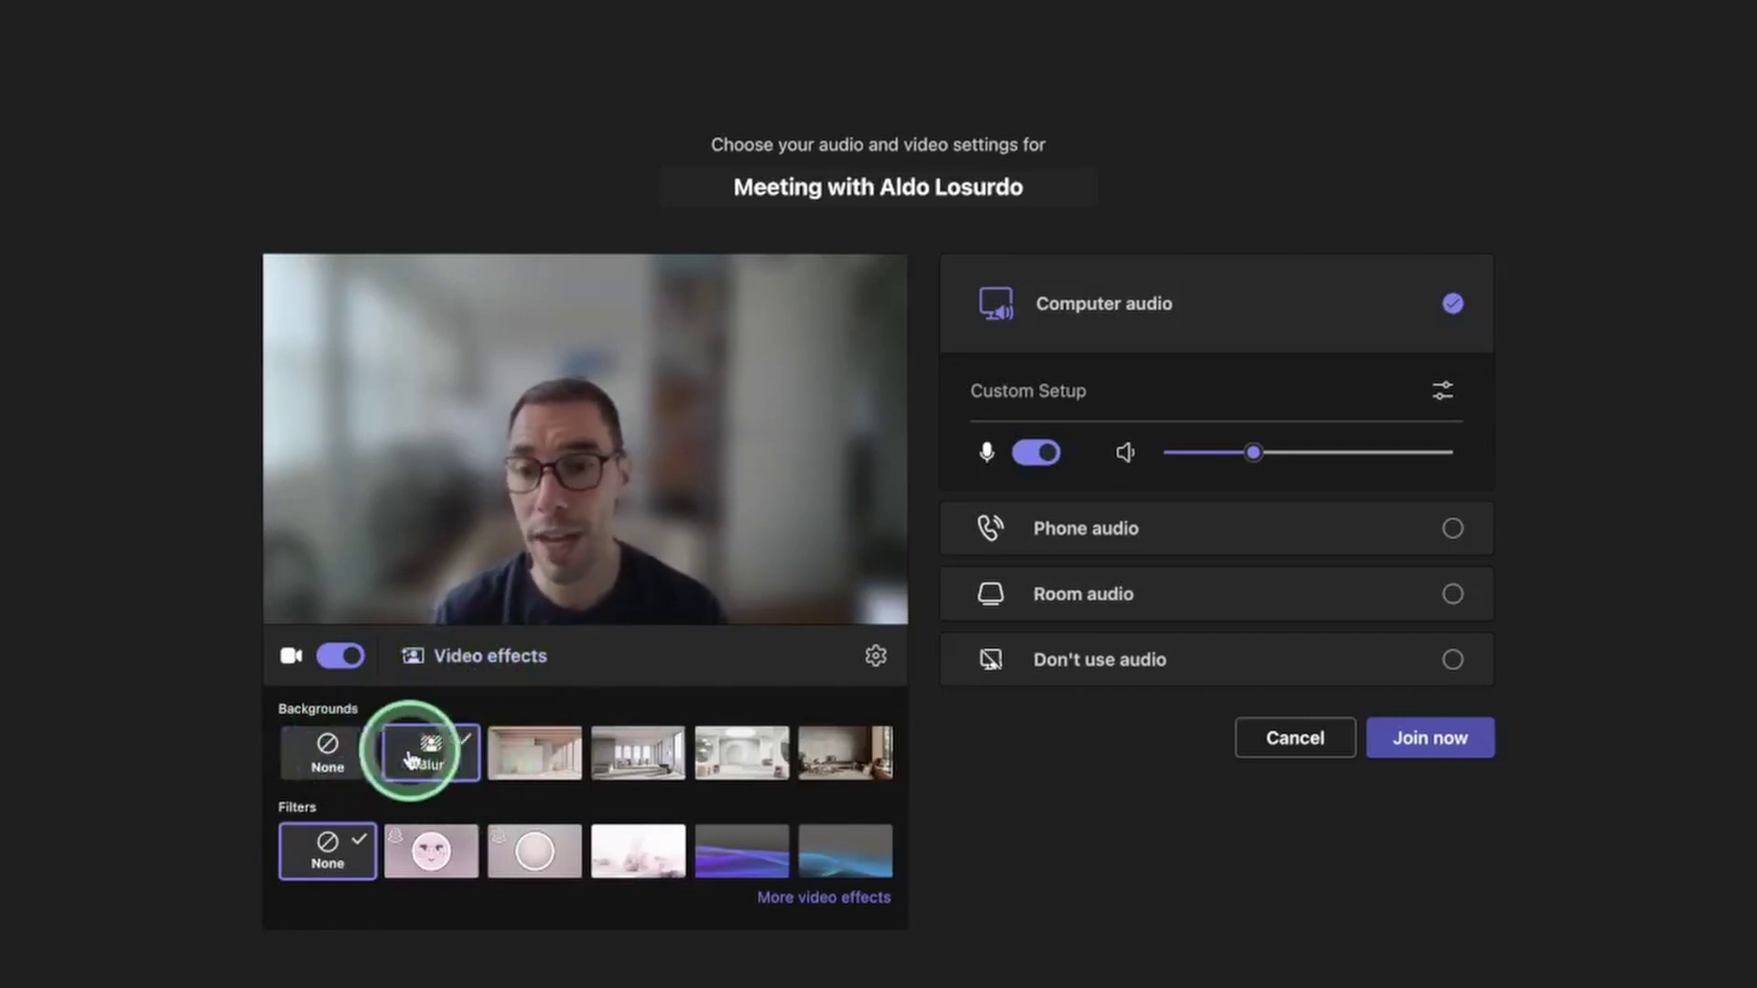
{"action": "left_click", "coordinate": [523, 746]}
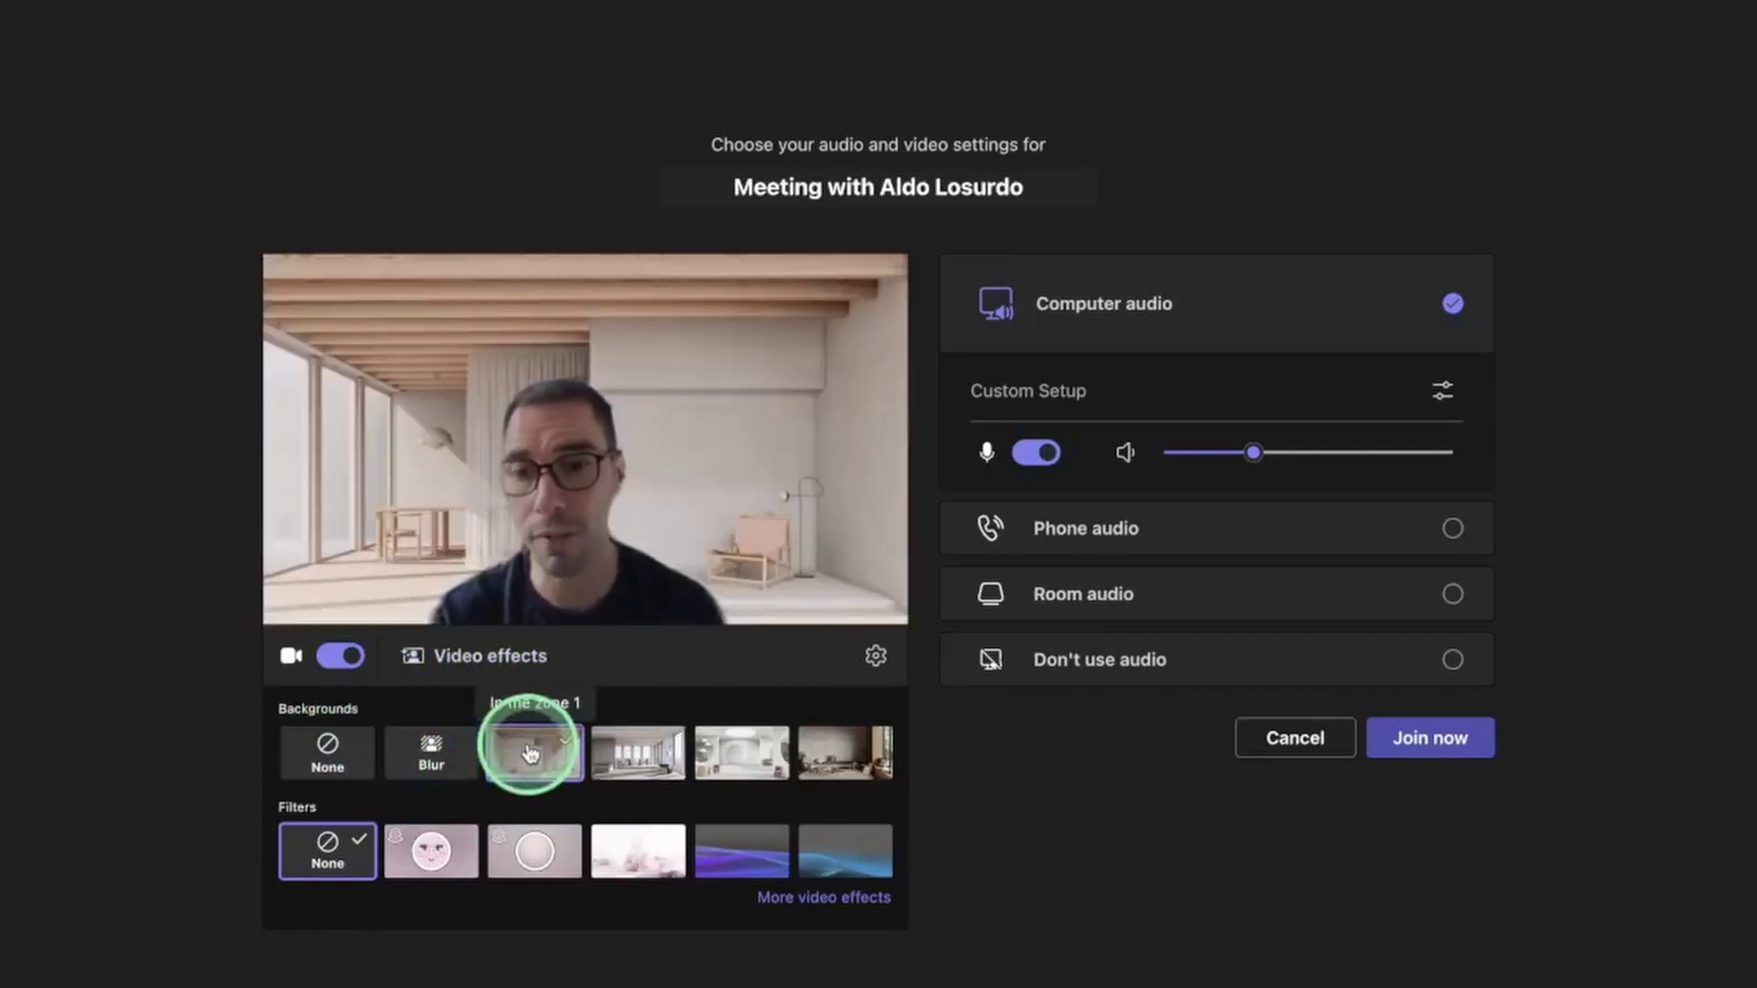
Step: Set the background back to Blur, preview the Animated purple gradient filter, and expand all video effects
{"action": "left_click", "coordinate": [467, 762]}
{"action": "left_click", "coordinate": [428, 865]}
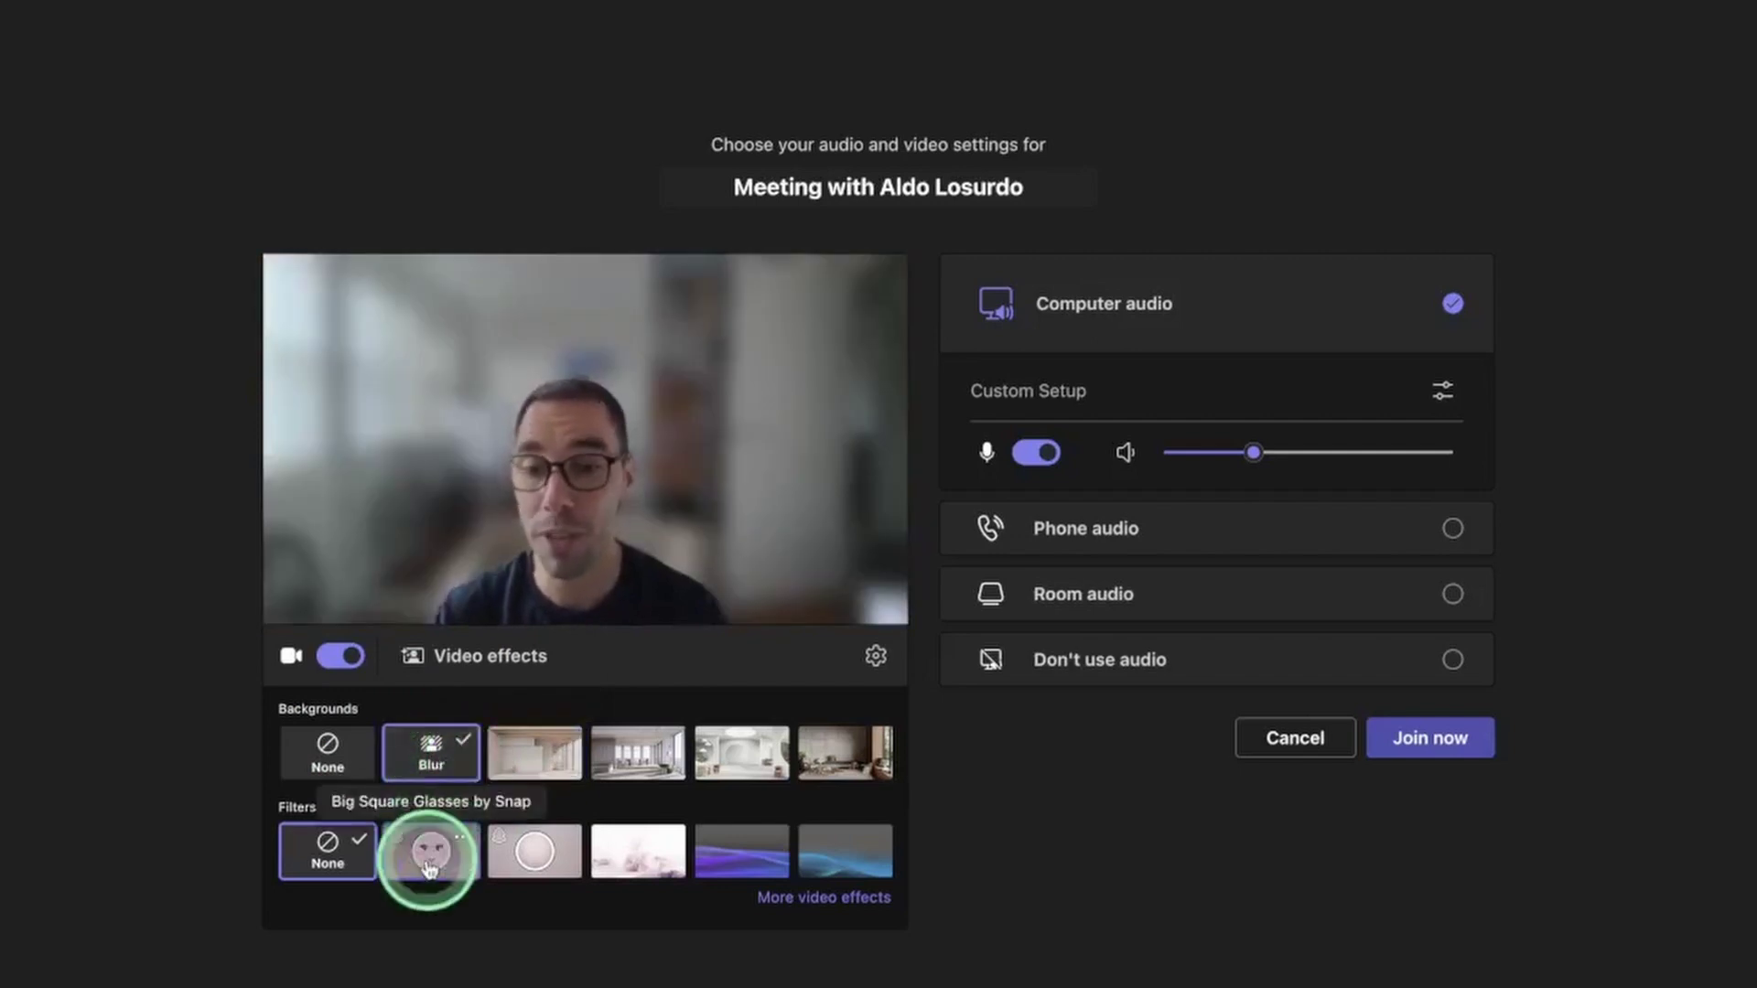
{"action": "left_click", "coordinate": [719, 858]}
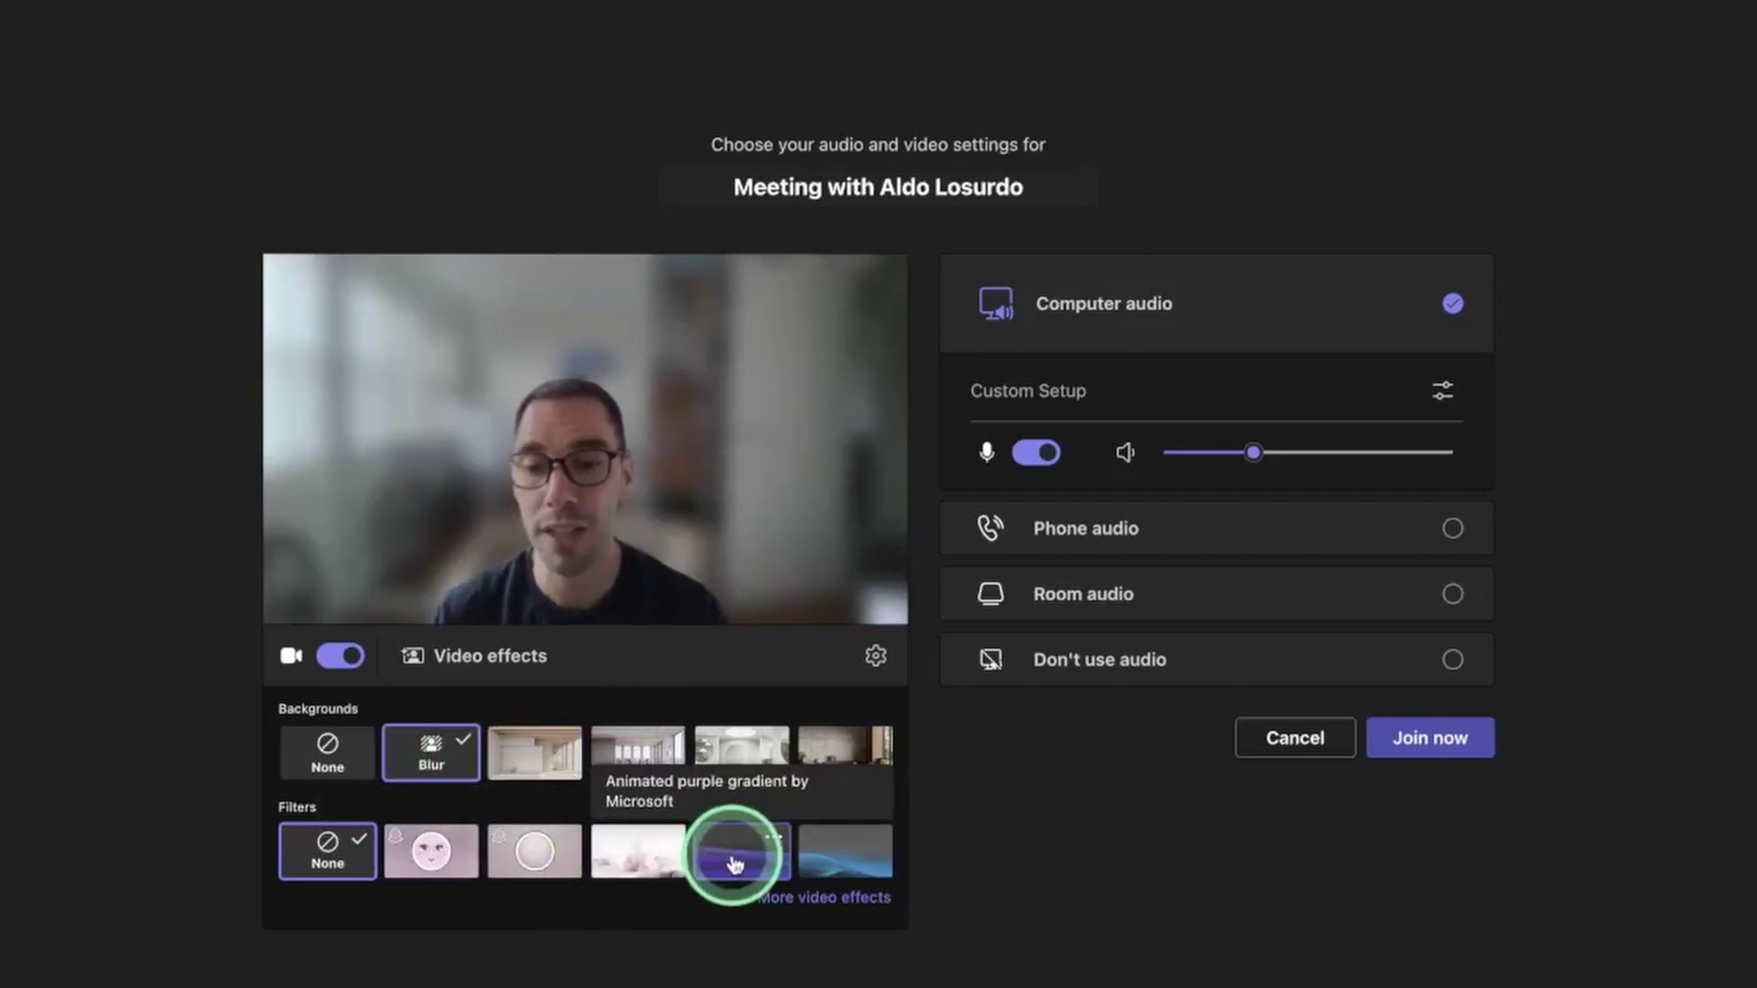
{"action": "left_click", "coordinate": [810, 901]}
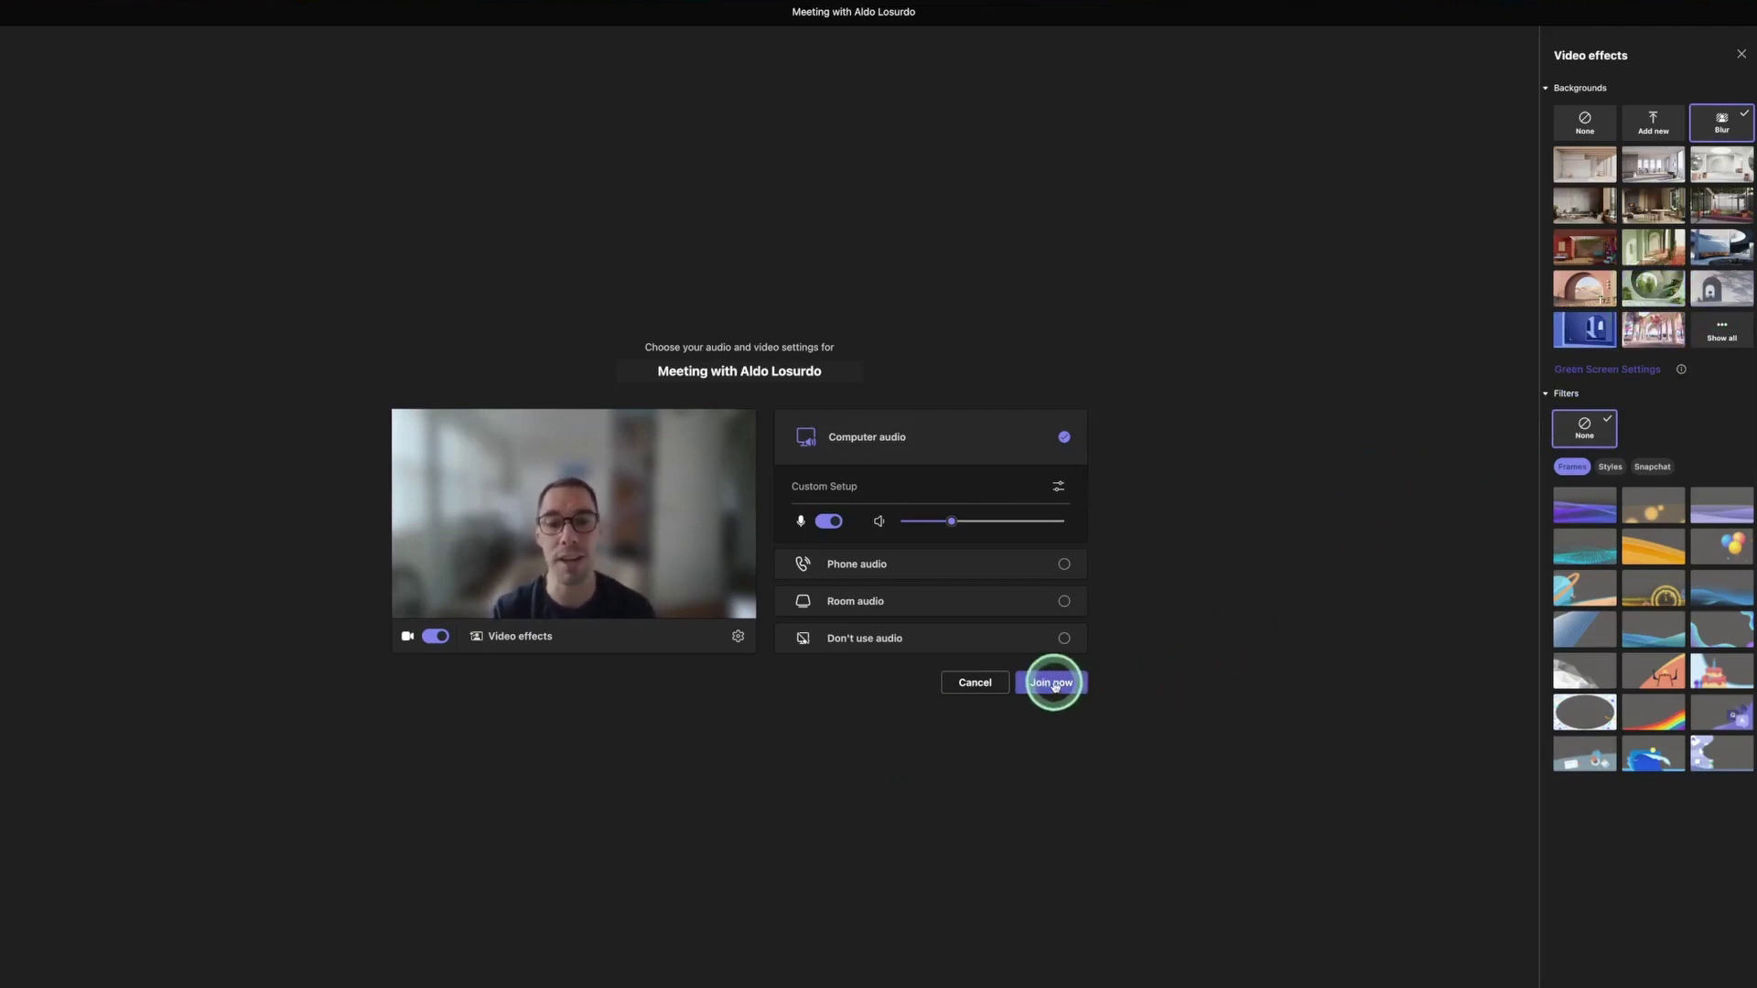
Step: Join the meeting with the blurred background and bring up the in-meeting Video effects pane
{"action": "left_click", "coordinate": [1053, 683]}
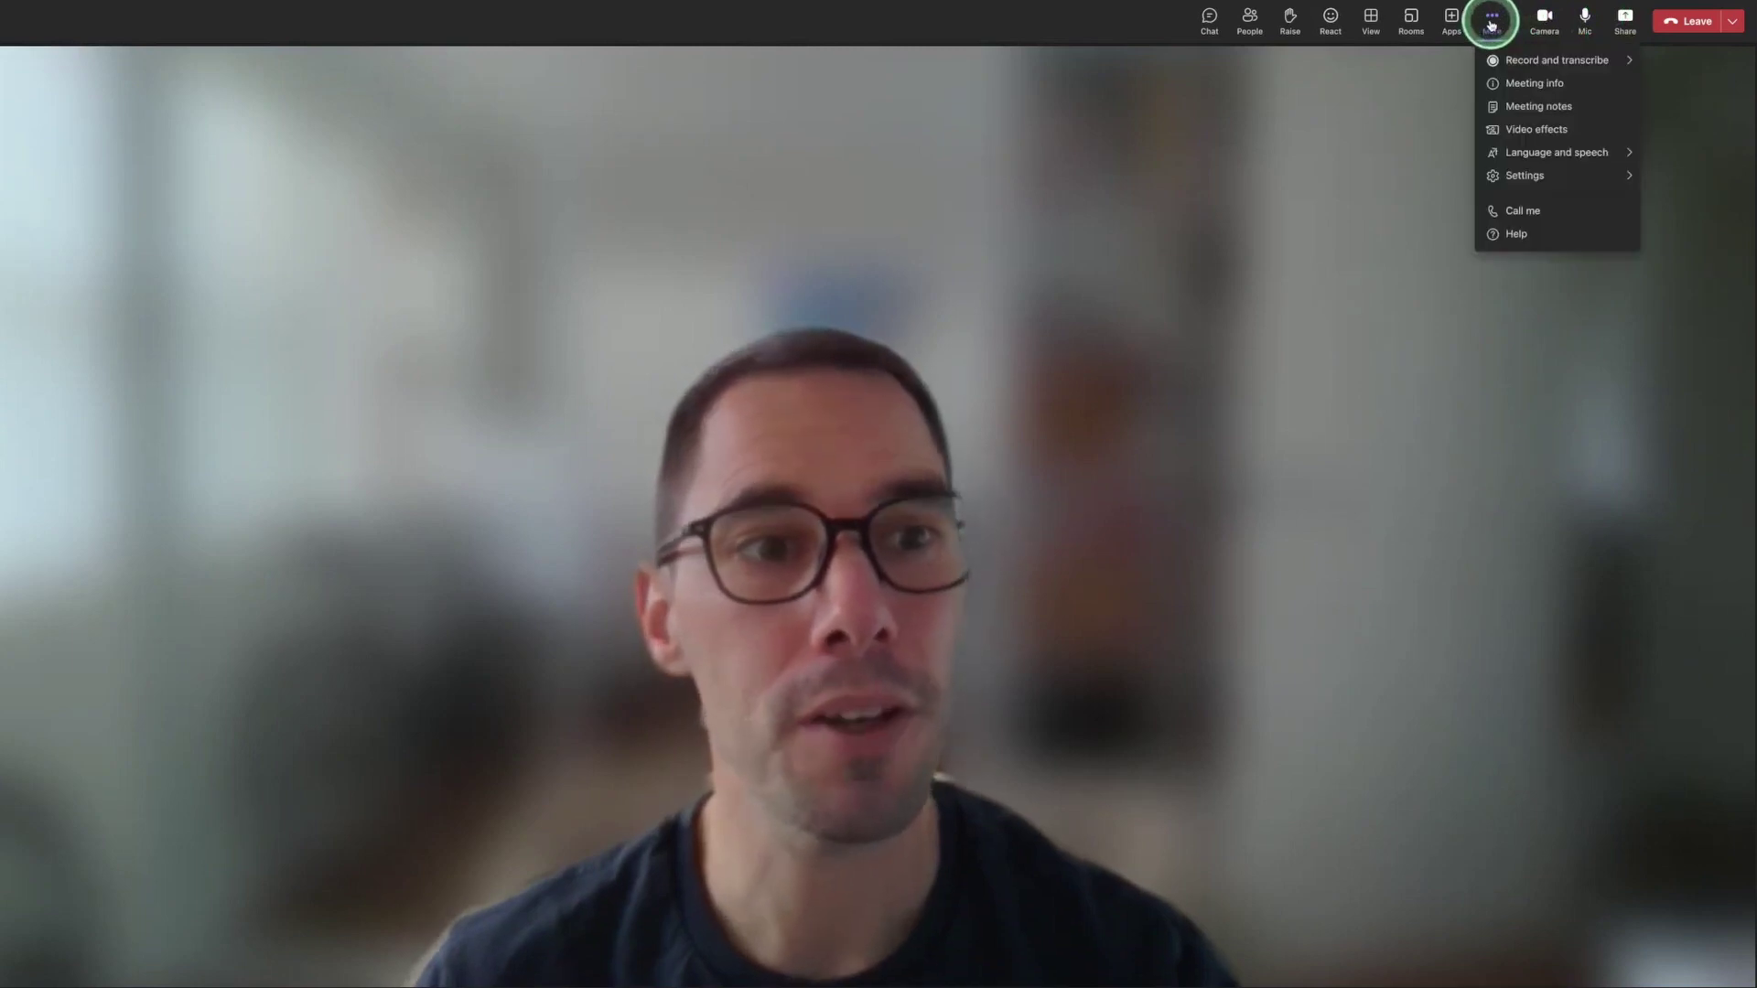
{"action": "left_click", "coordinate": [1546, 130]}
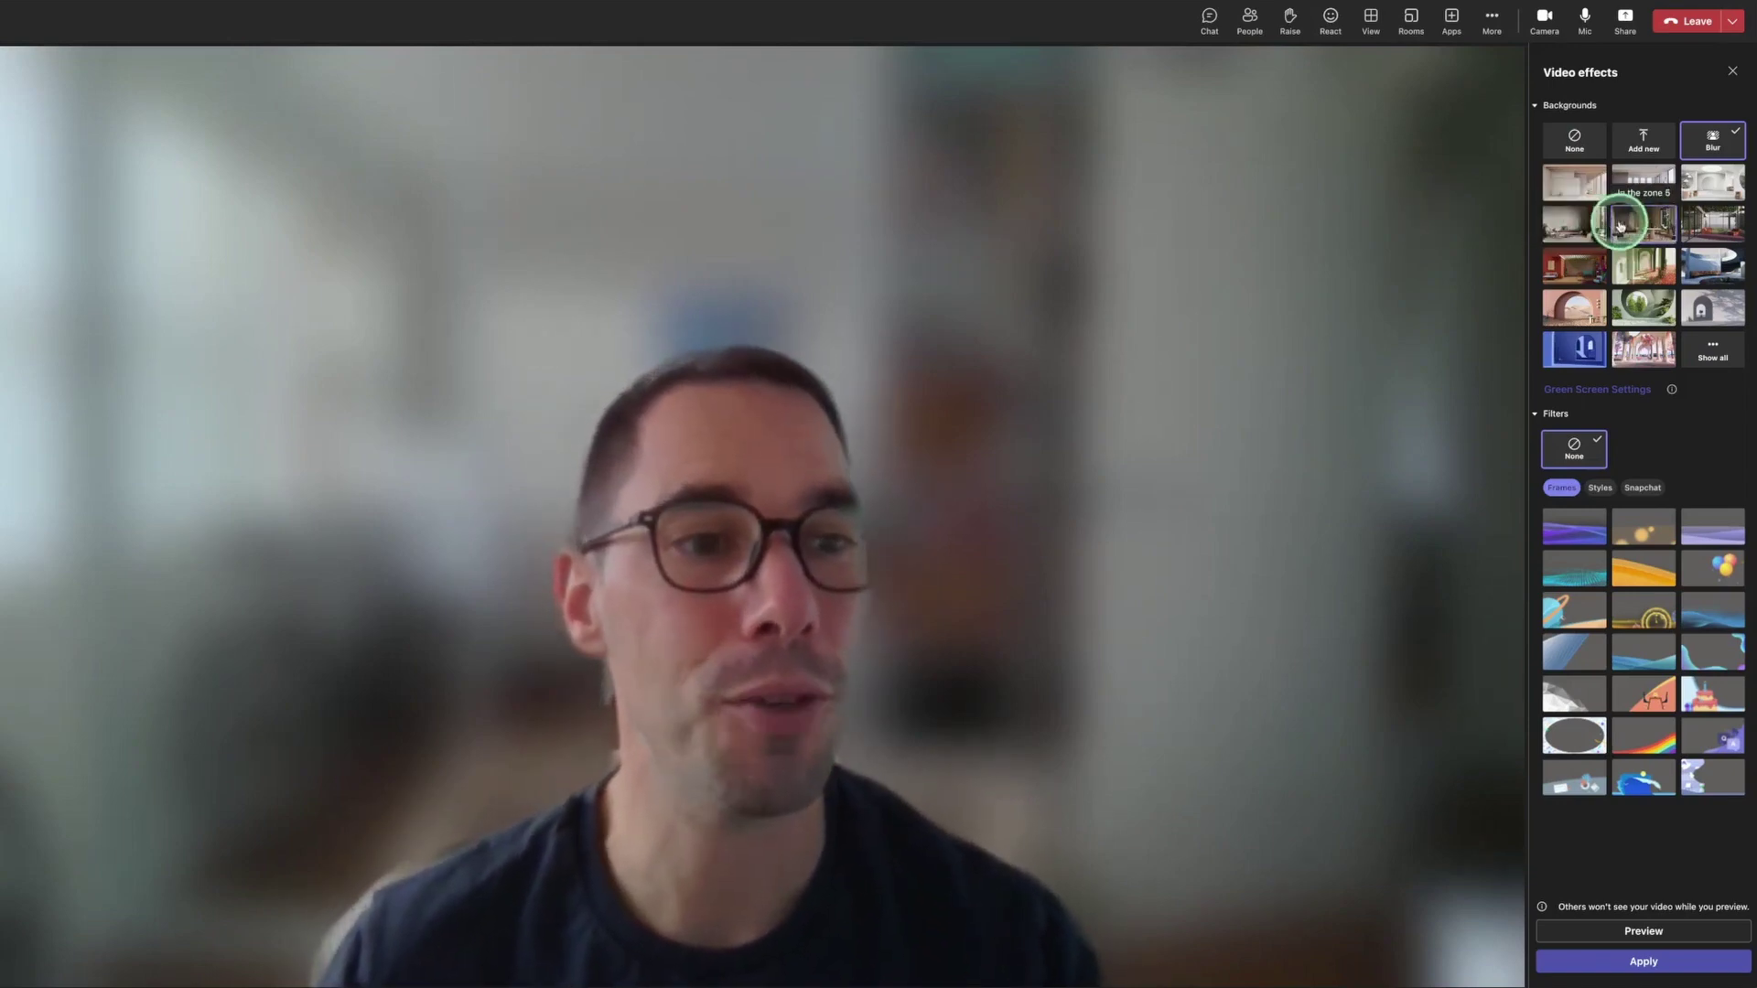
Step: Apply the In the zone 3 room background, then return the background to Blur
{"action": "left_click", "coordinate": [1706, 187]}
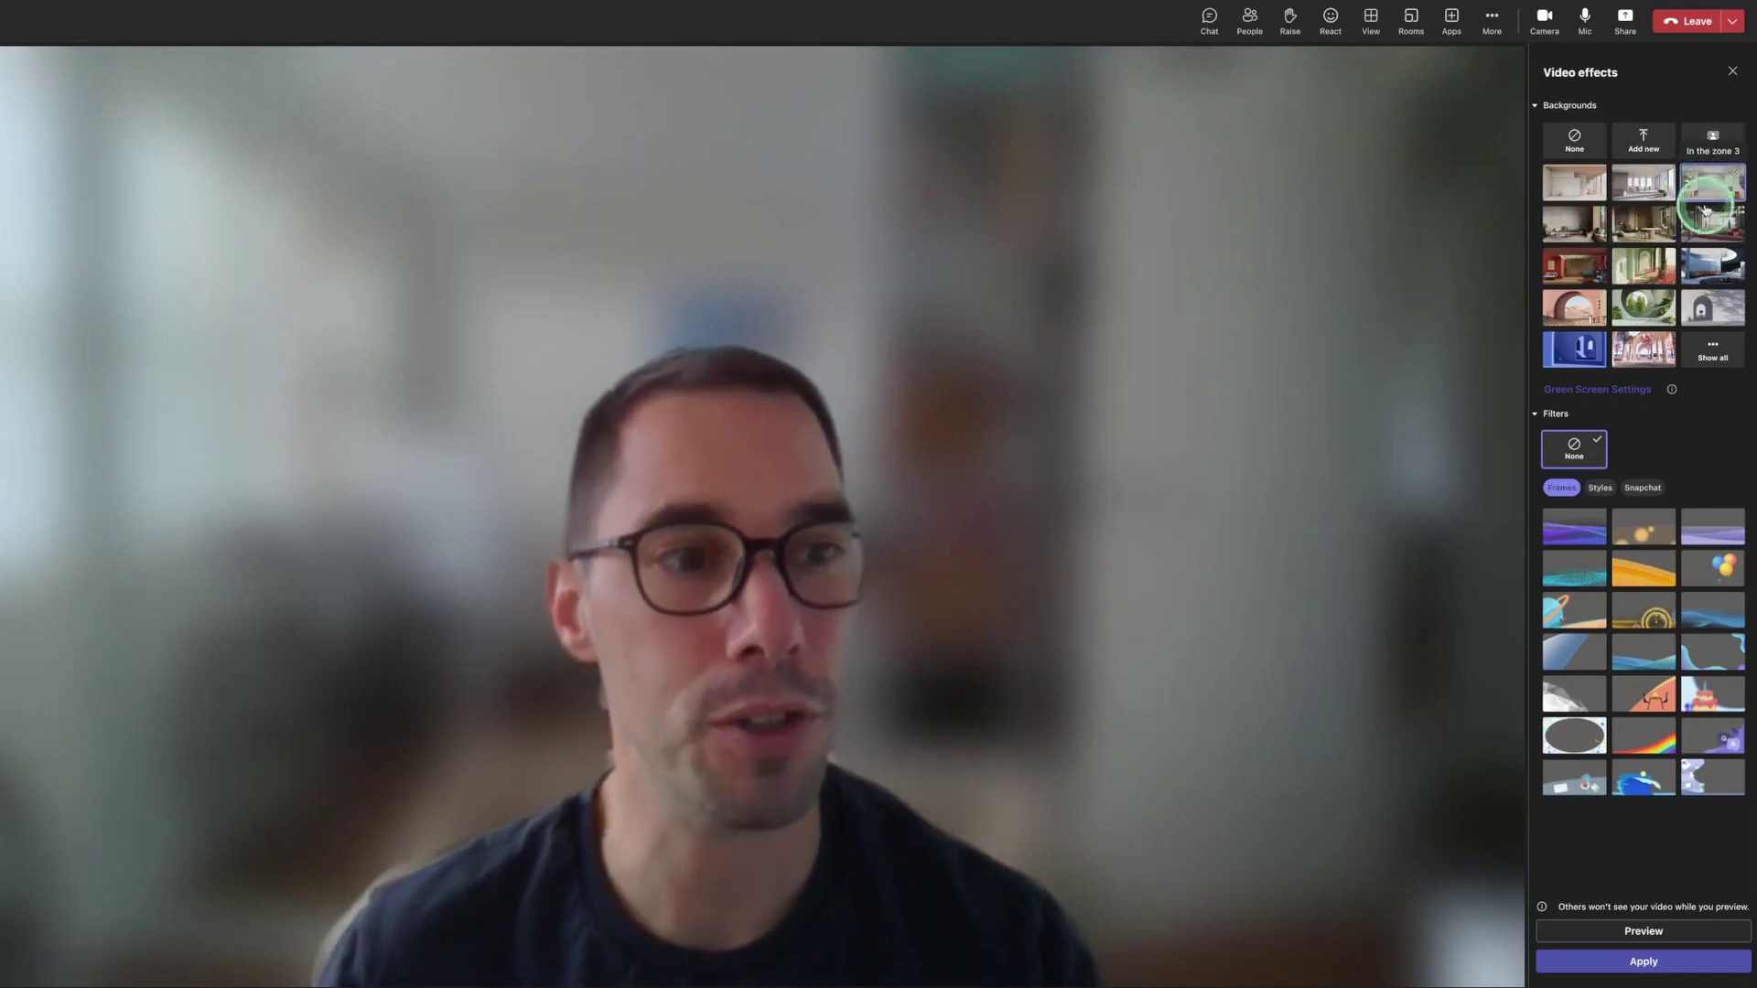
{"action": "left_click", "coordinate": [1643, 963]}
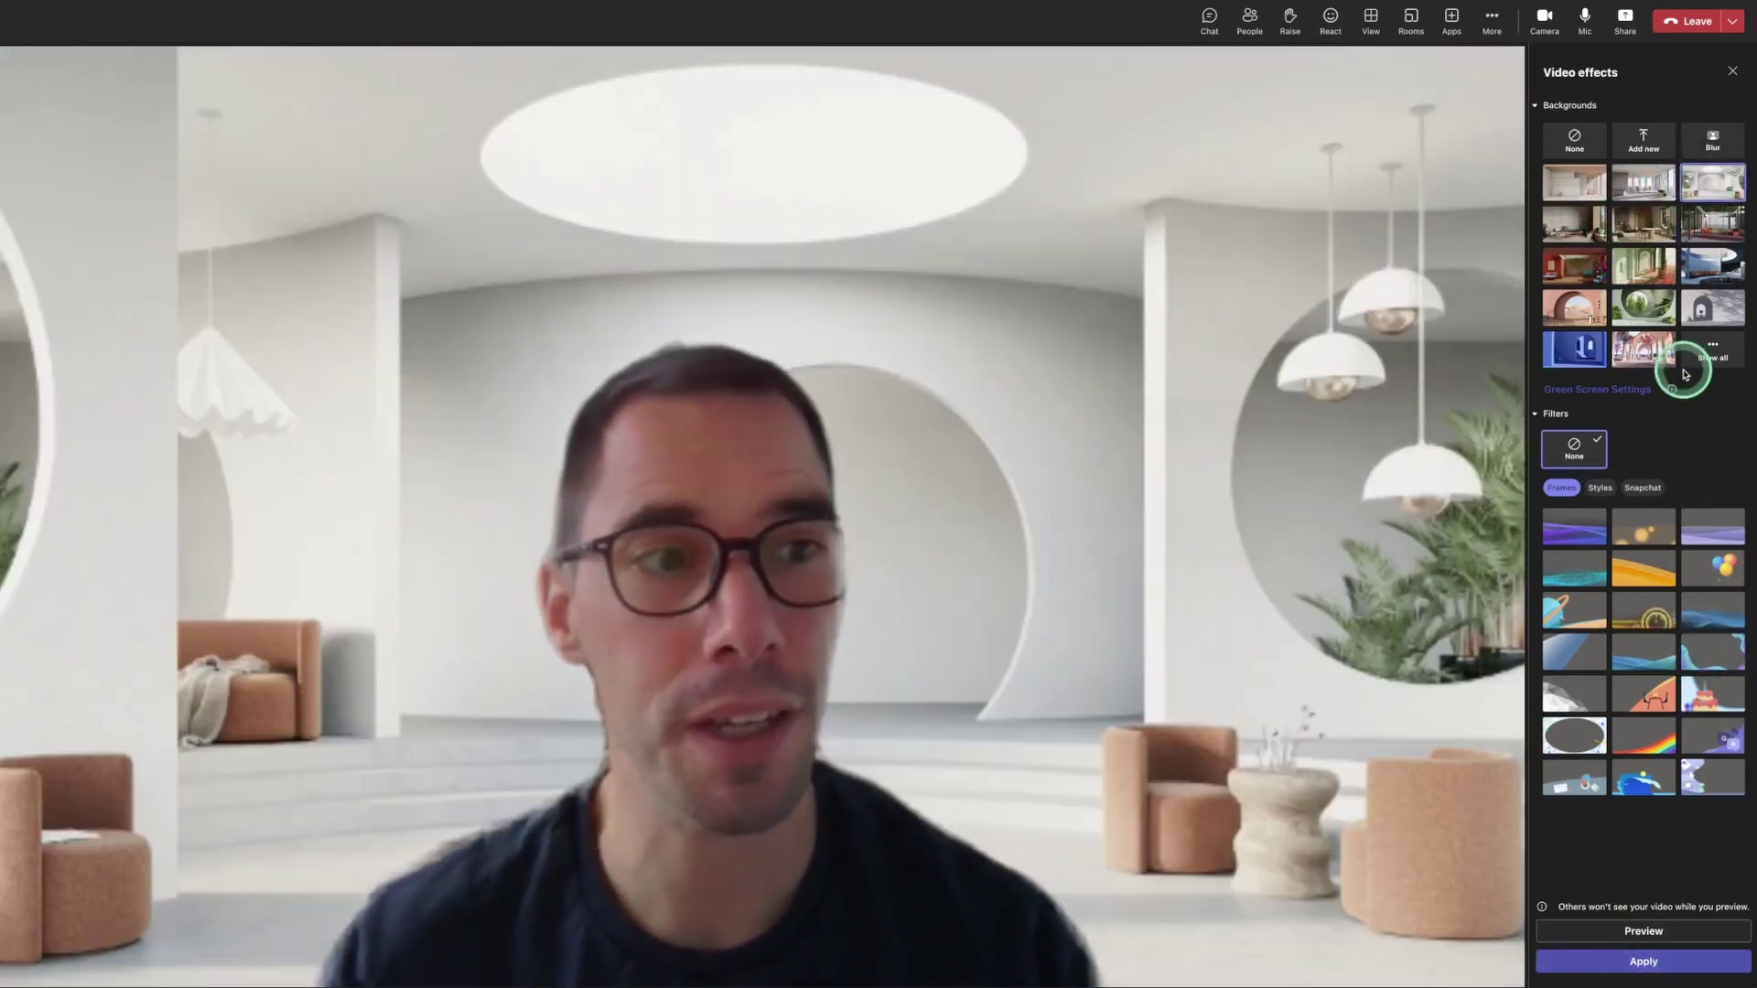
{"action": "left_click", "coordinate": [1712, 141]}
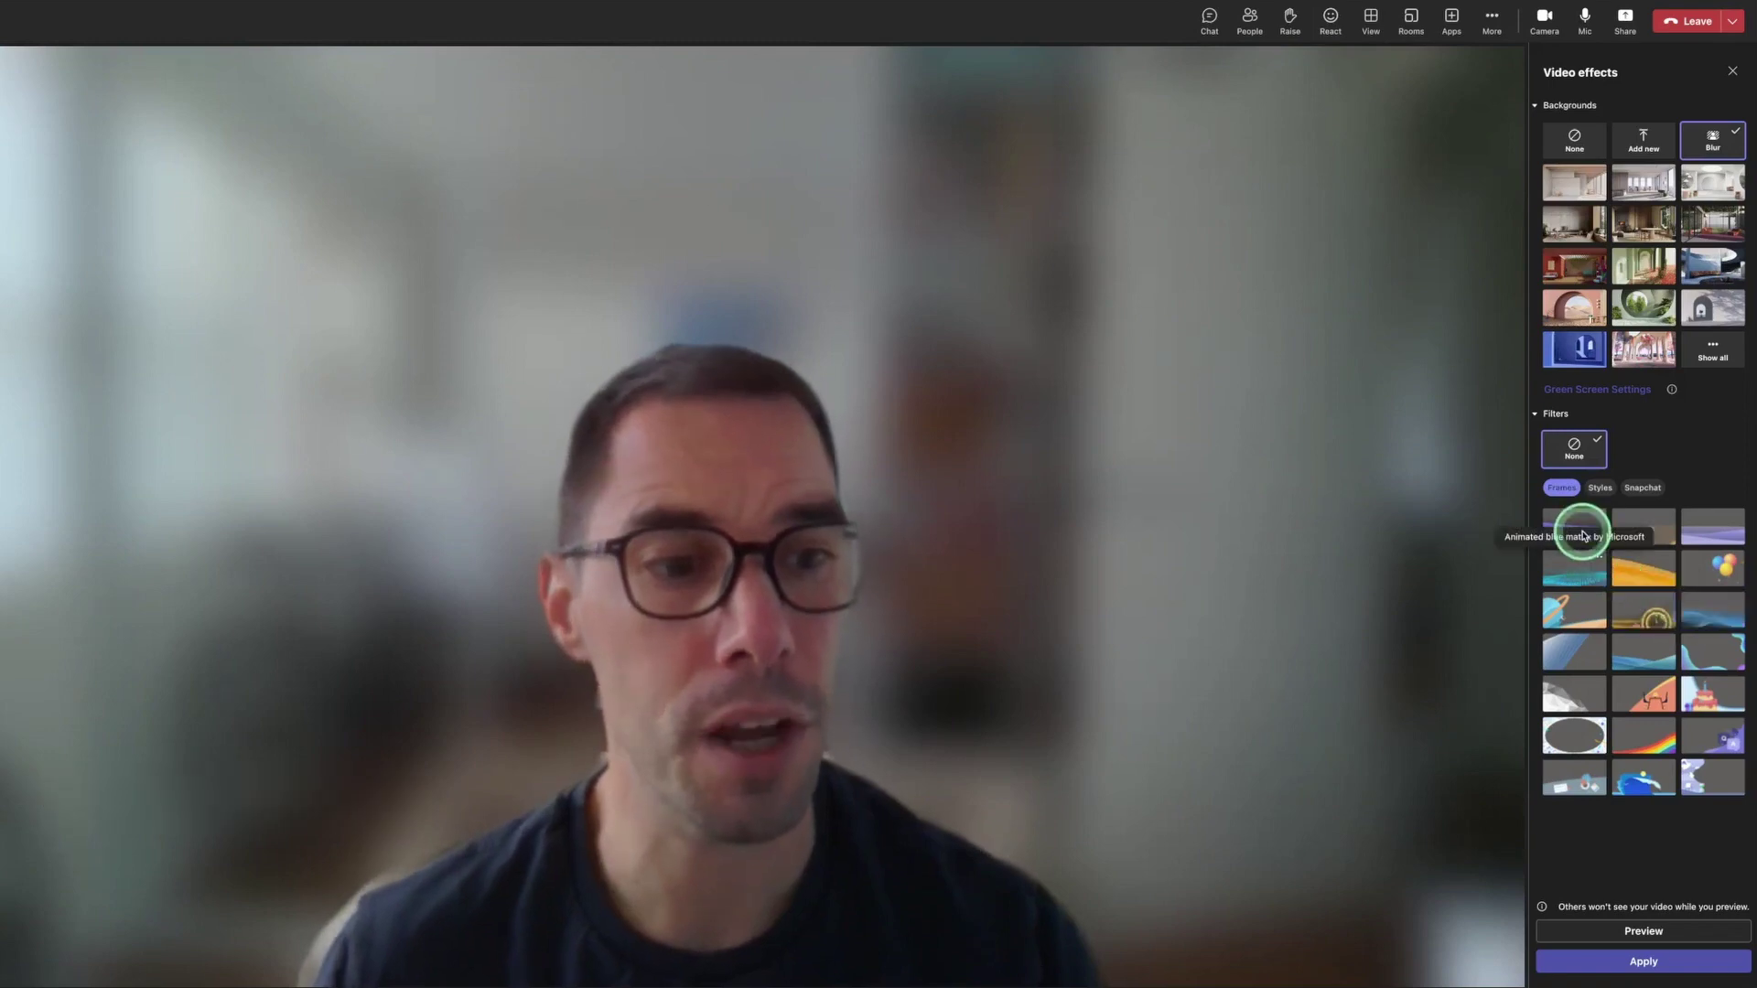
Step: Apply the wavy frame, then the Rainbow frame, then set the frame filter to None
{"action": "left_click", "coordinate": [1581, 532]}
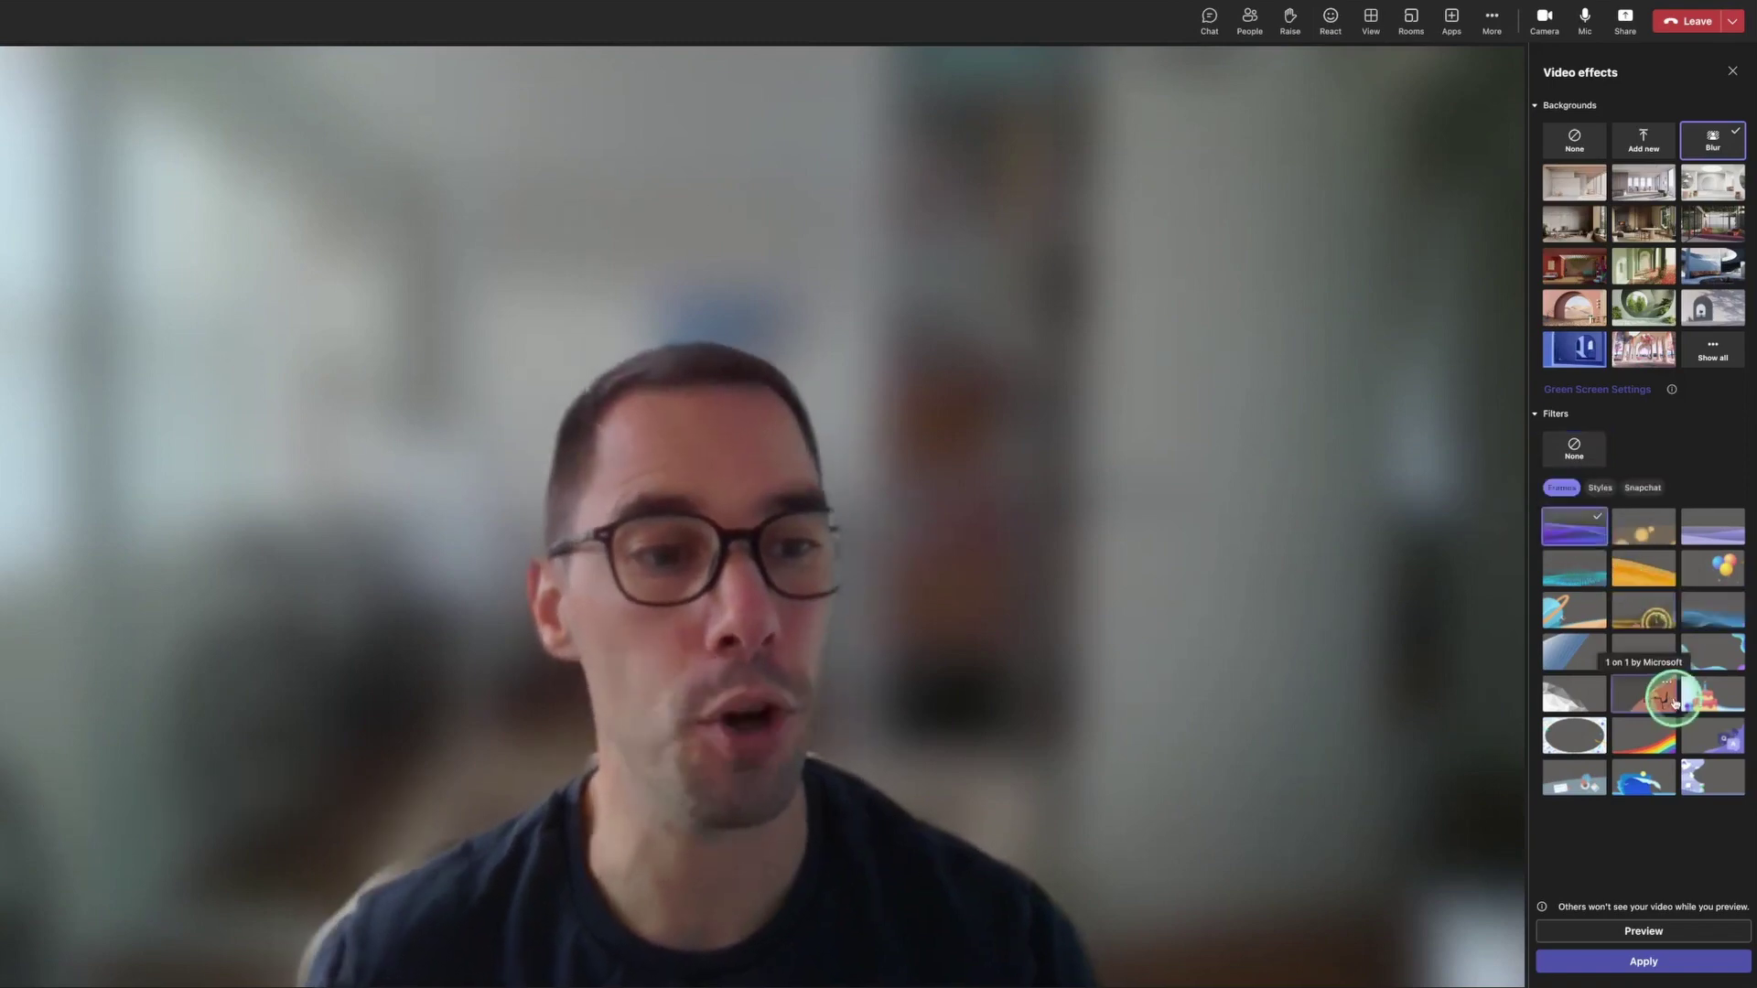
{"action": "left_click", "coordinate": [1658, 968]}
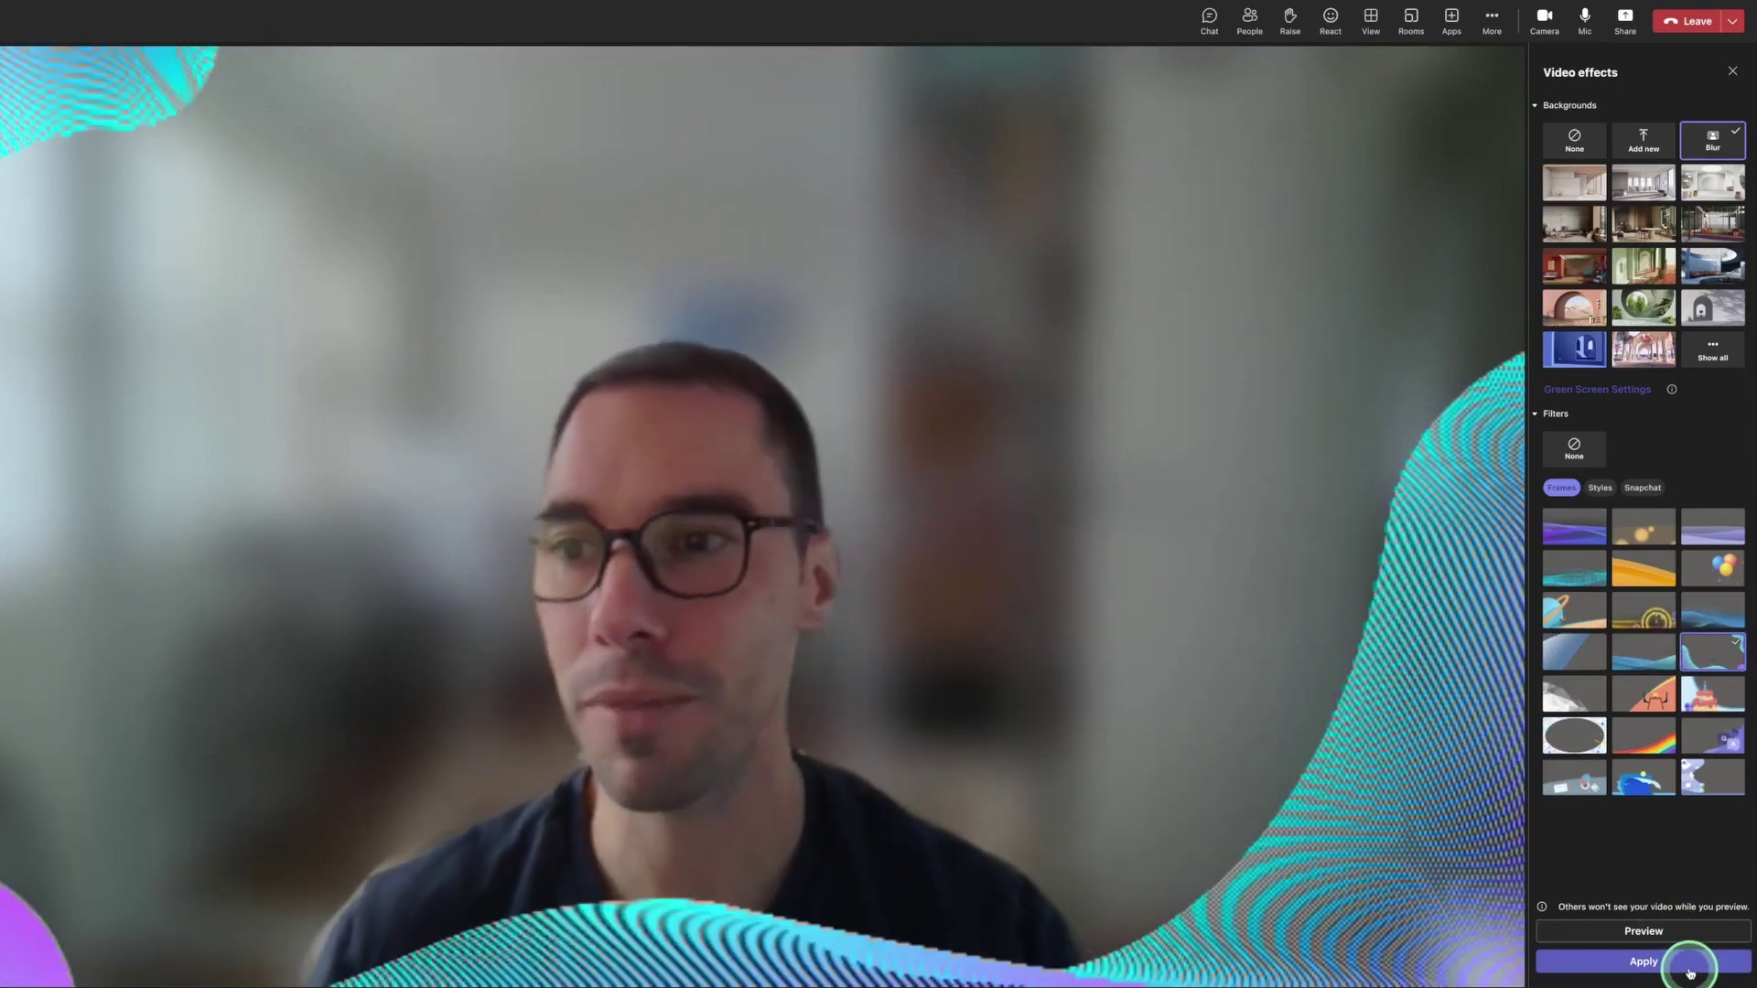
{"action": "left_click", "coordinate": [1625, 741]}
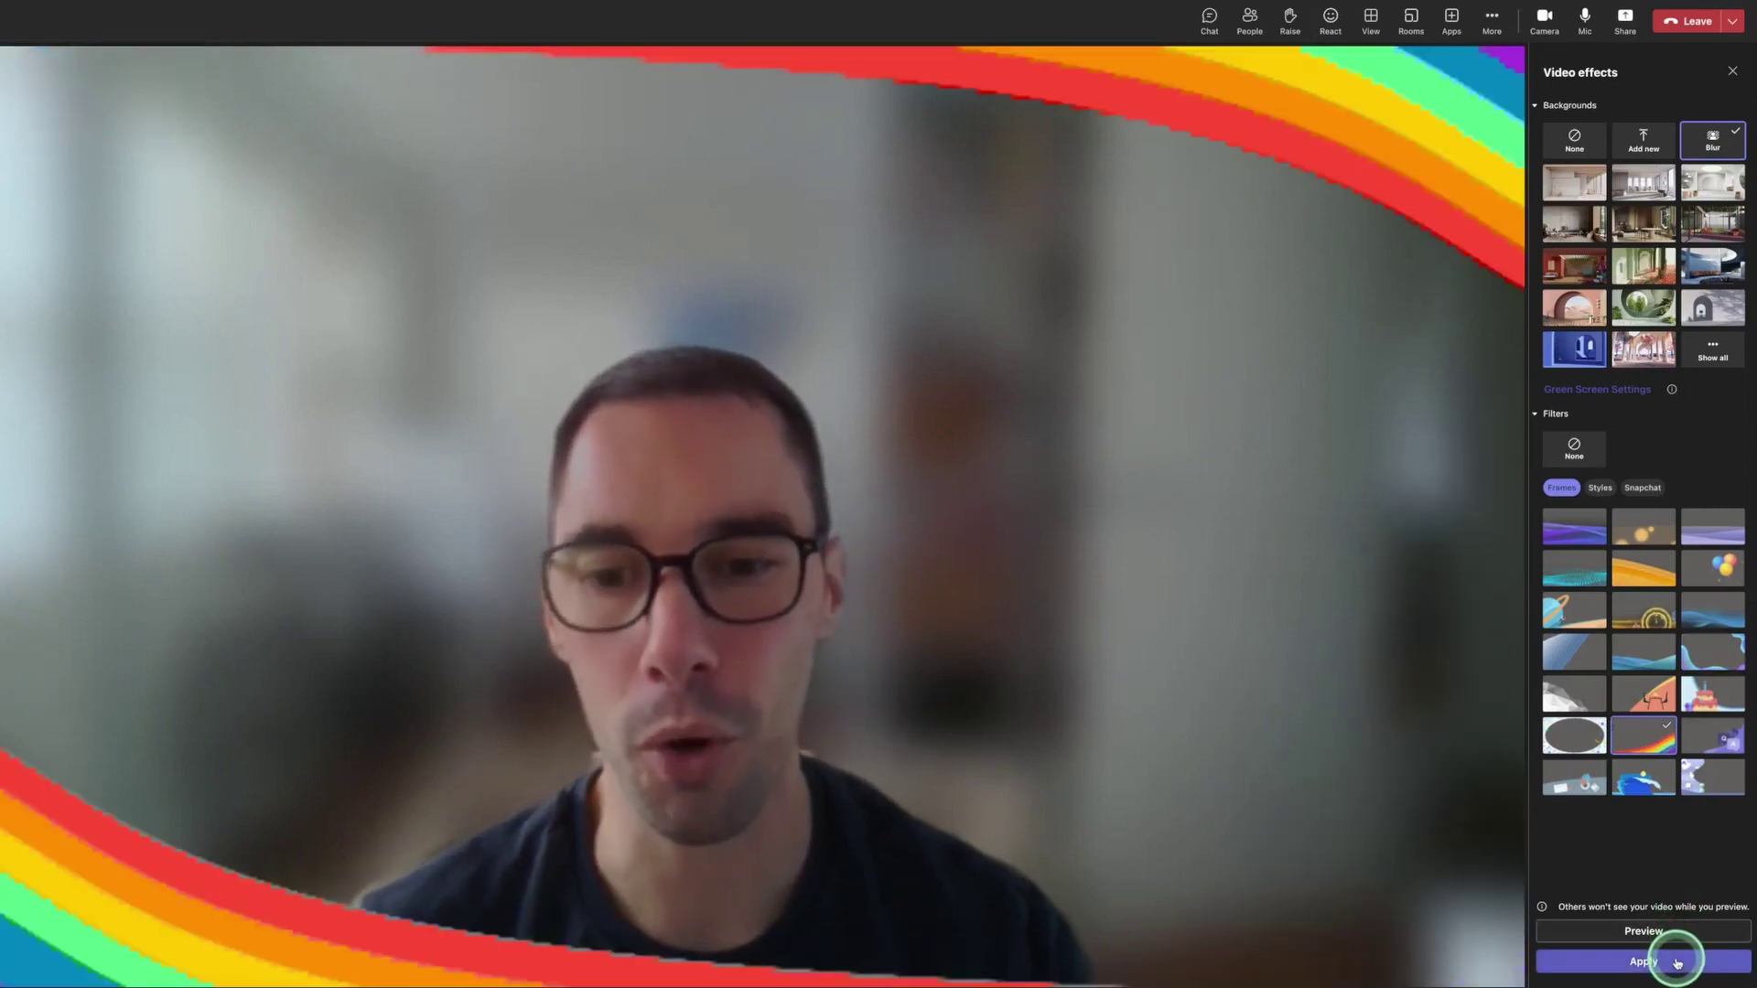
{"action": "left_click", "coordinate": [1615, 668]}
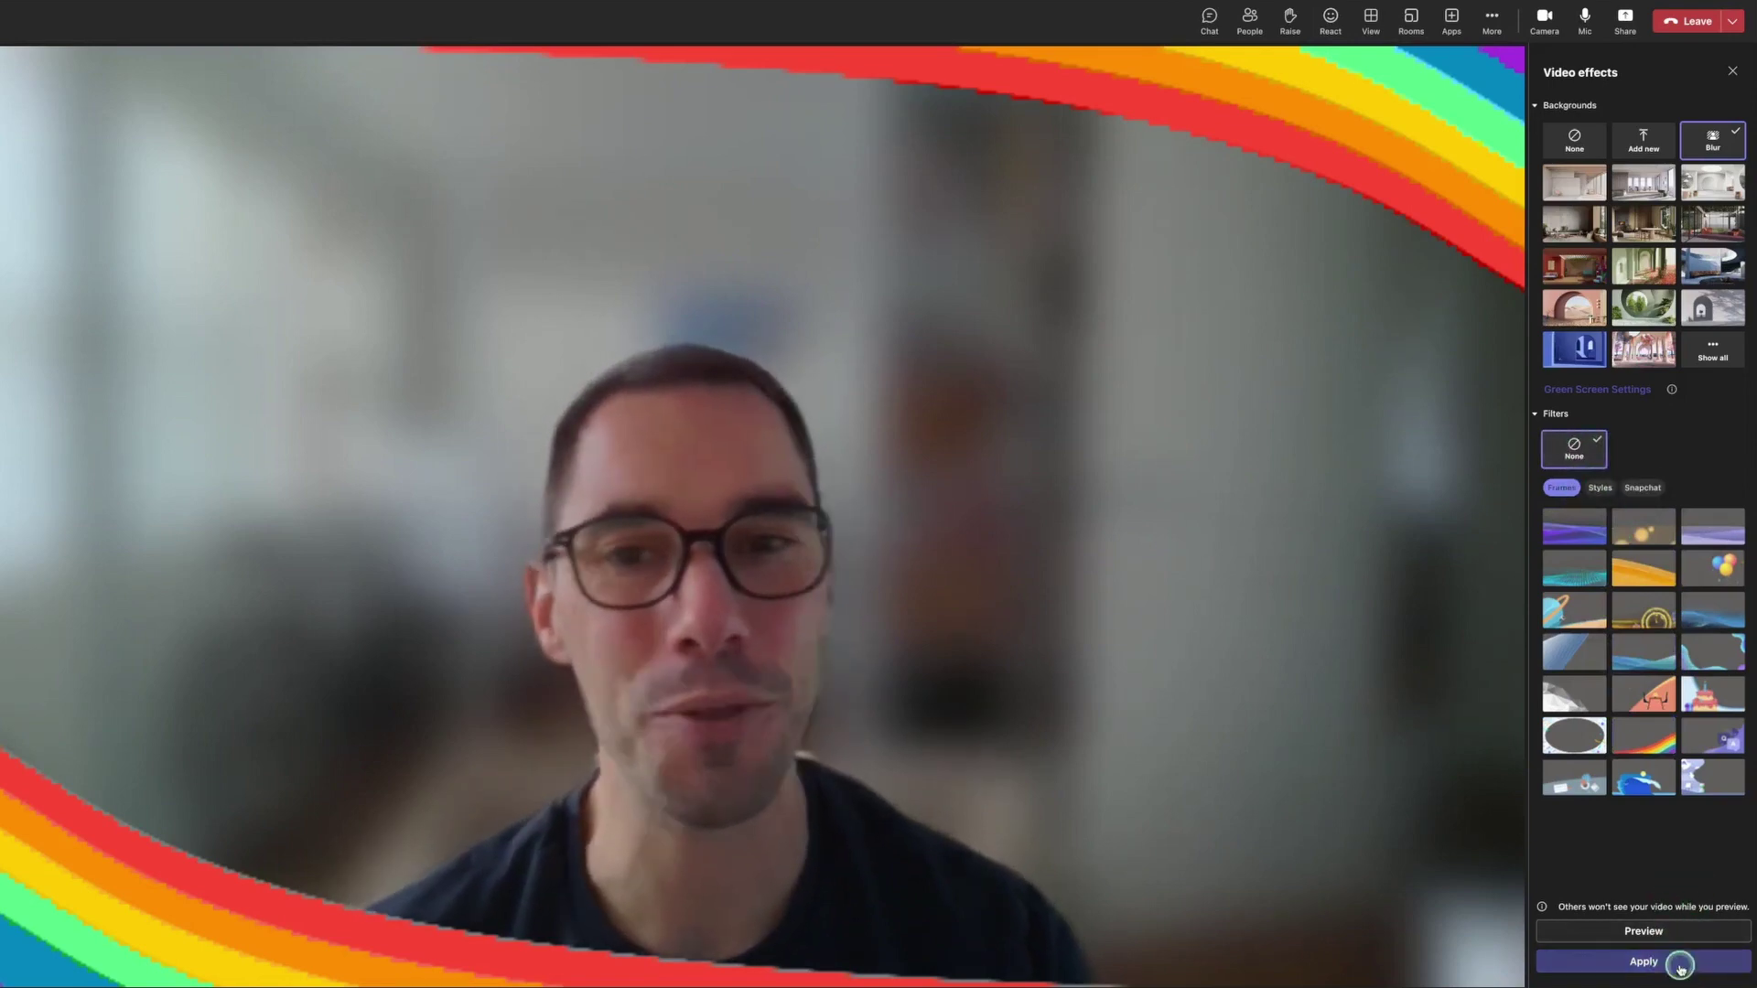
{"action": "left_click", "coordinate": [1655, 849]}
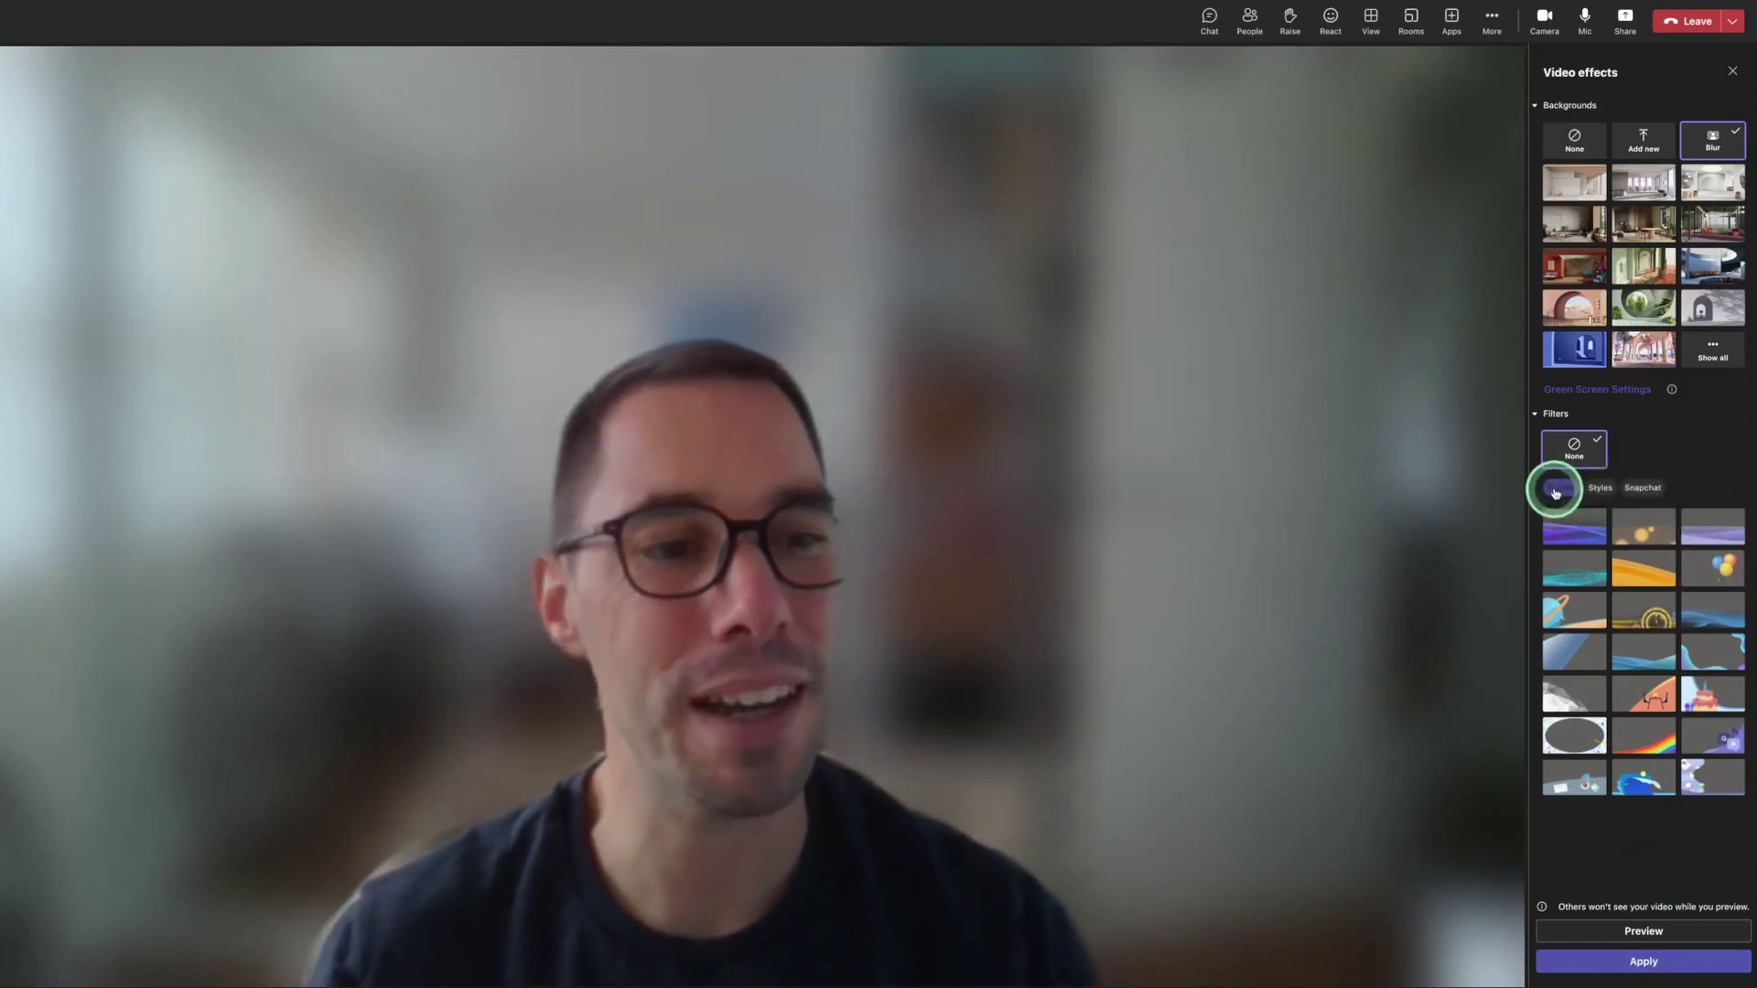
Step: Apply the Blackwhite style filter, then replace it with the Vintage style
{"action": "left_click", "coordinate": [1601, 488]}
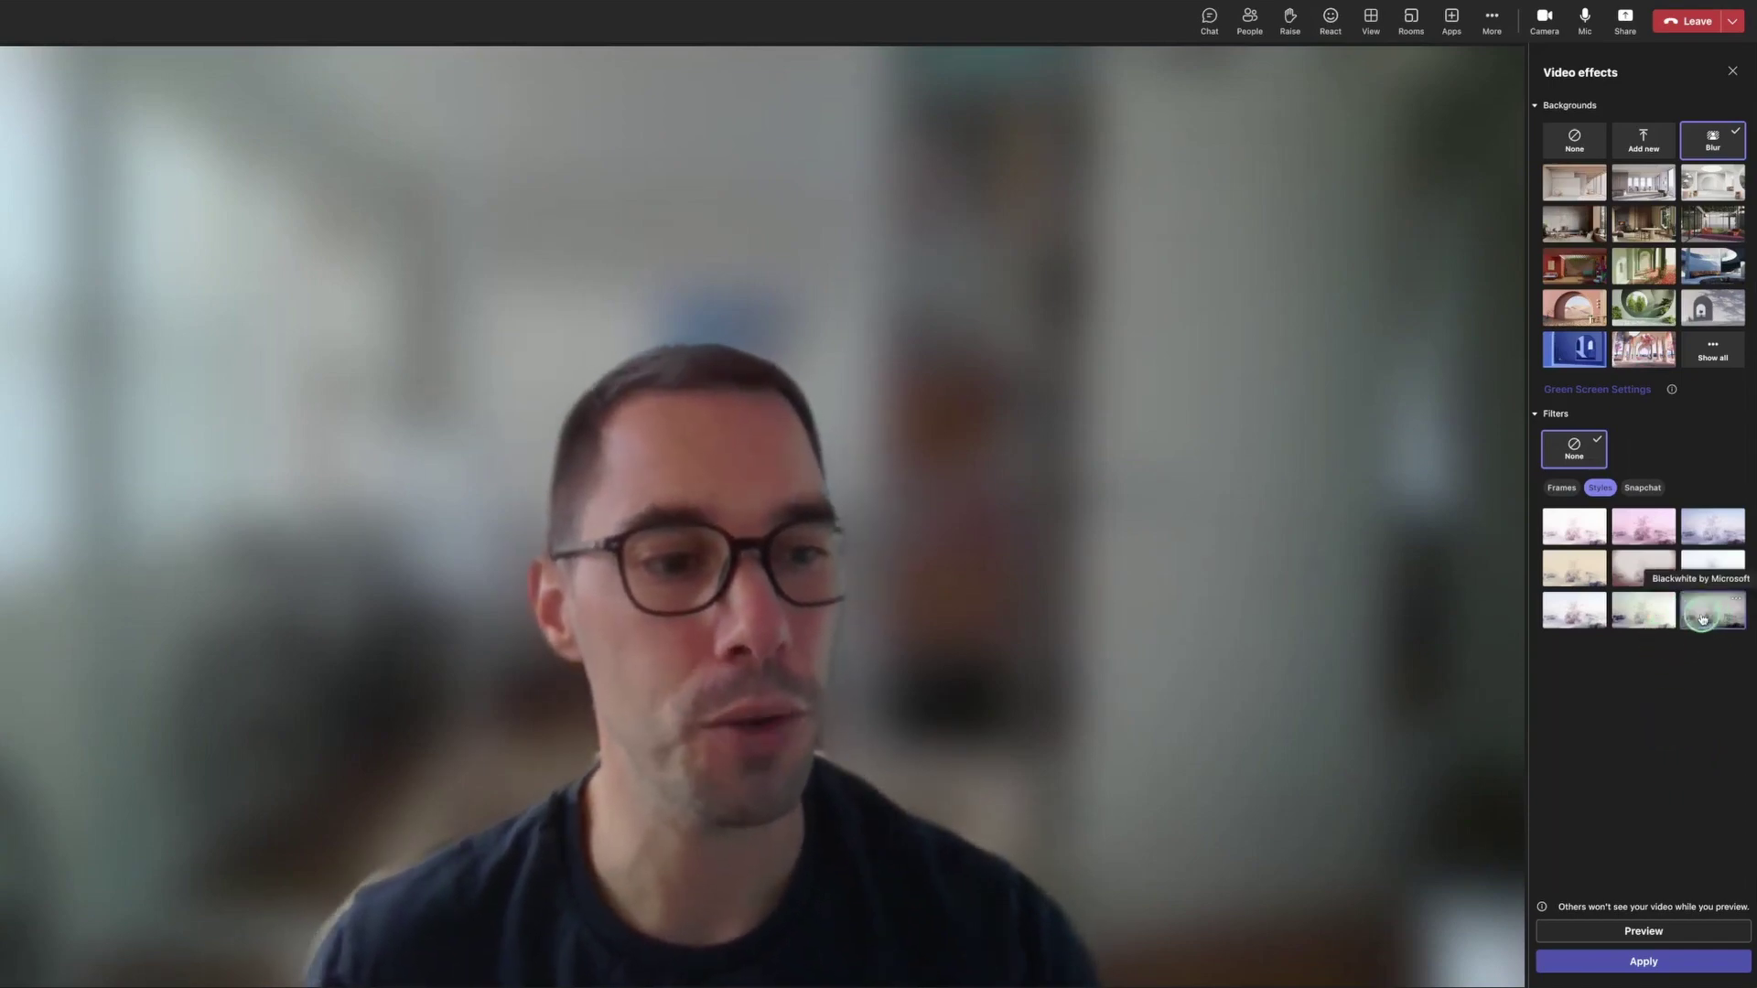
{"action": "left_click", "coordinate": [1702, 619]}
{"action": "left_click", "coordinate": [1656, 965]}
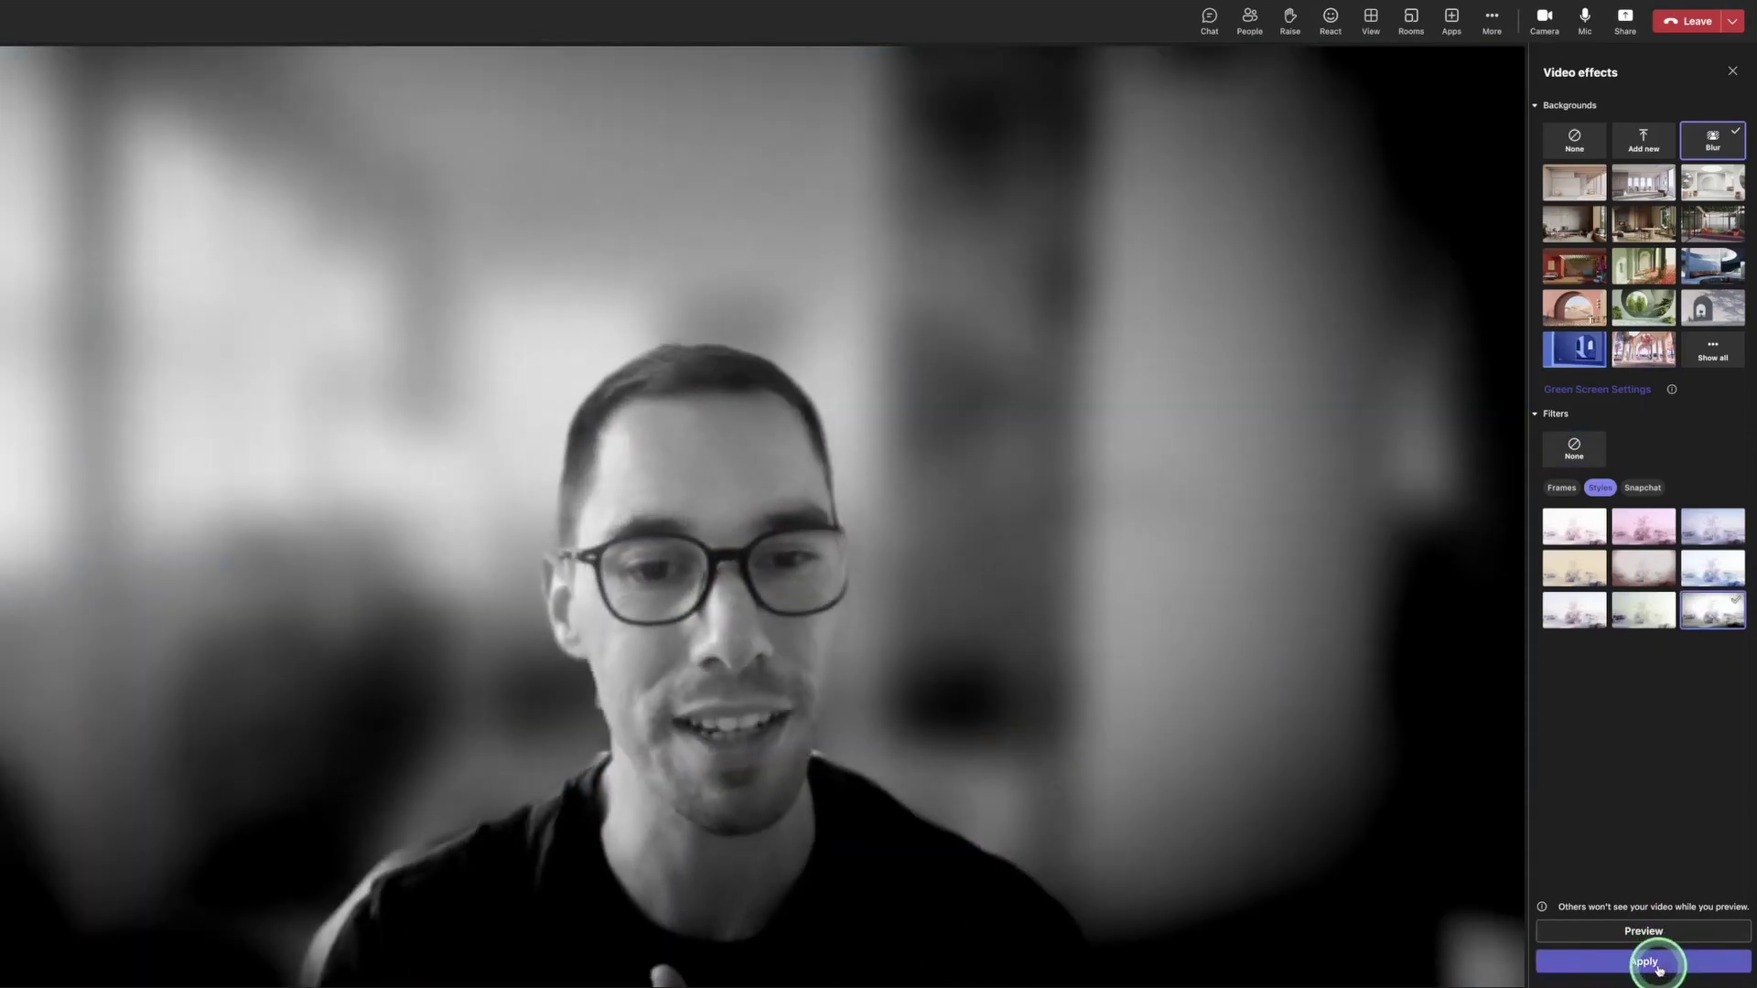
{"action": "left_click", "coordinate": [1578, 577]}
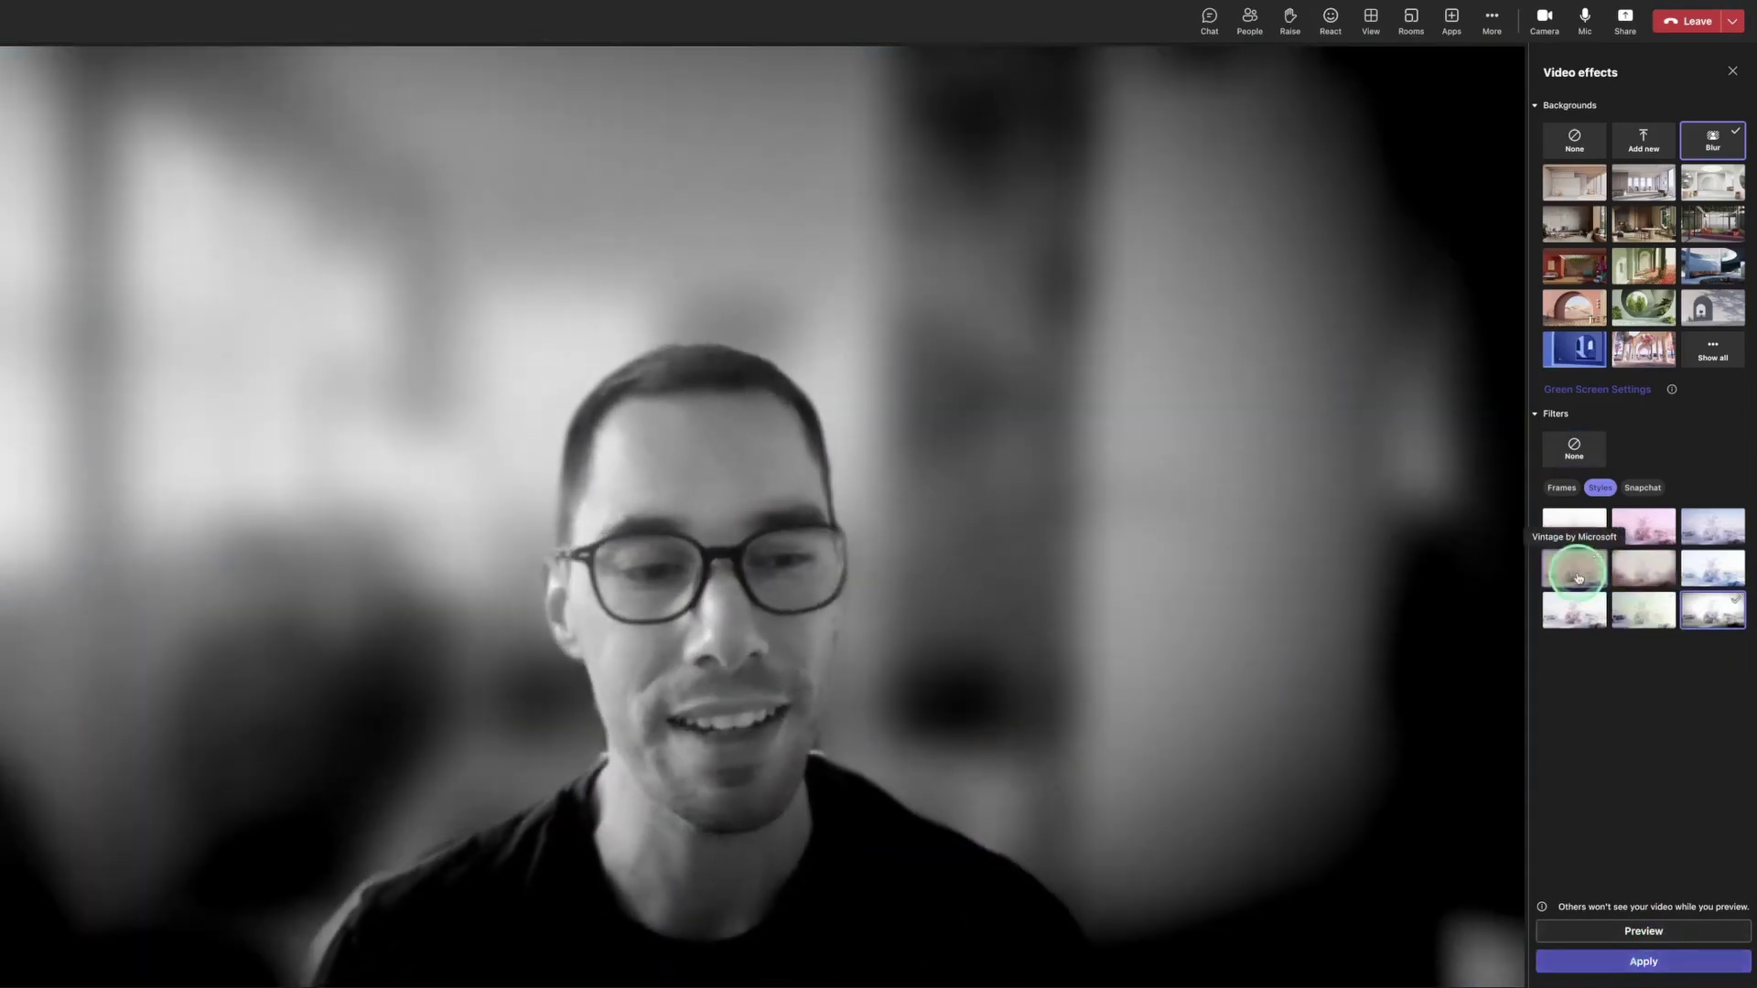
{"action": "left_click", "coordinate": [1627, 967]}
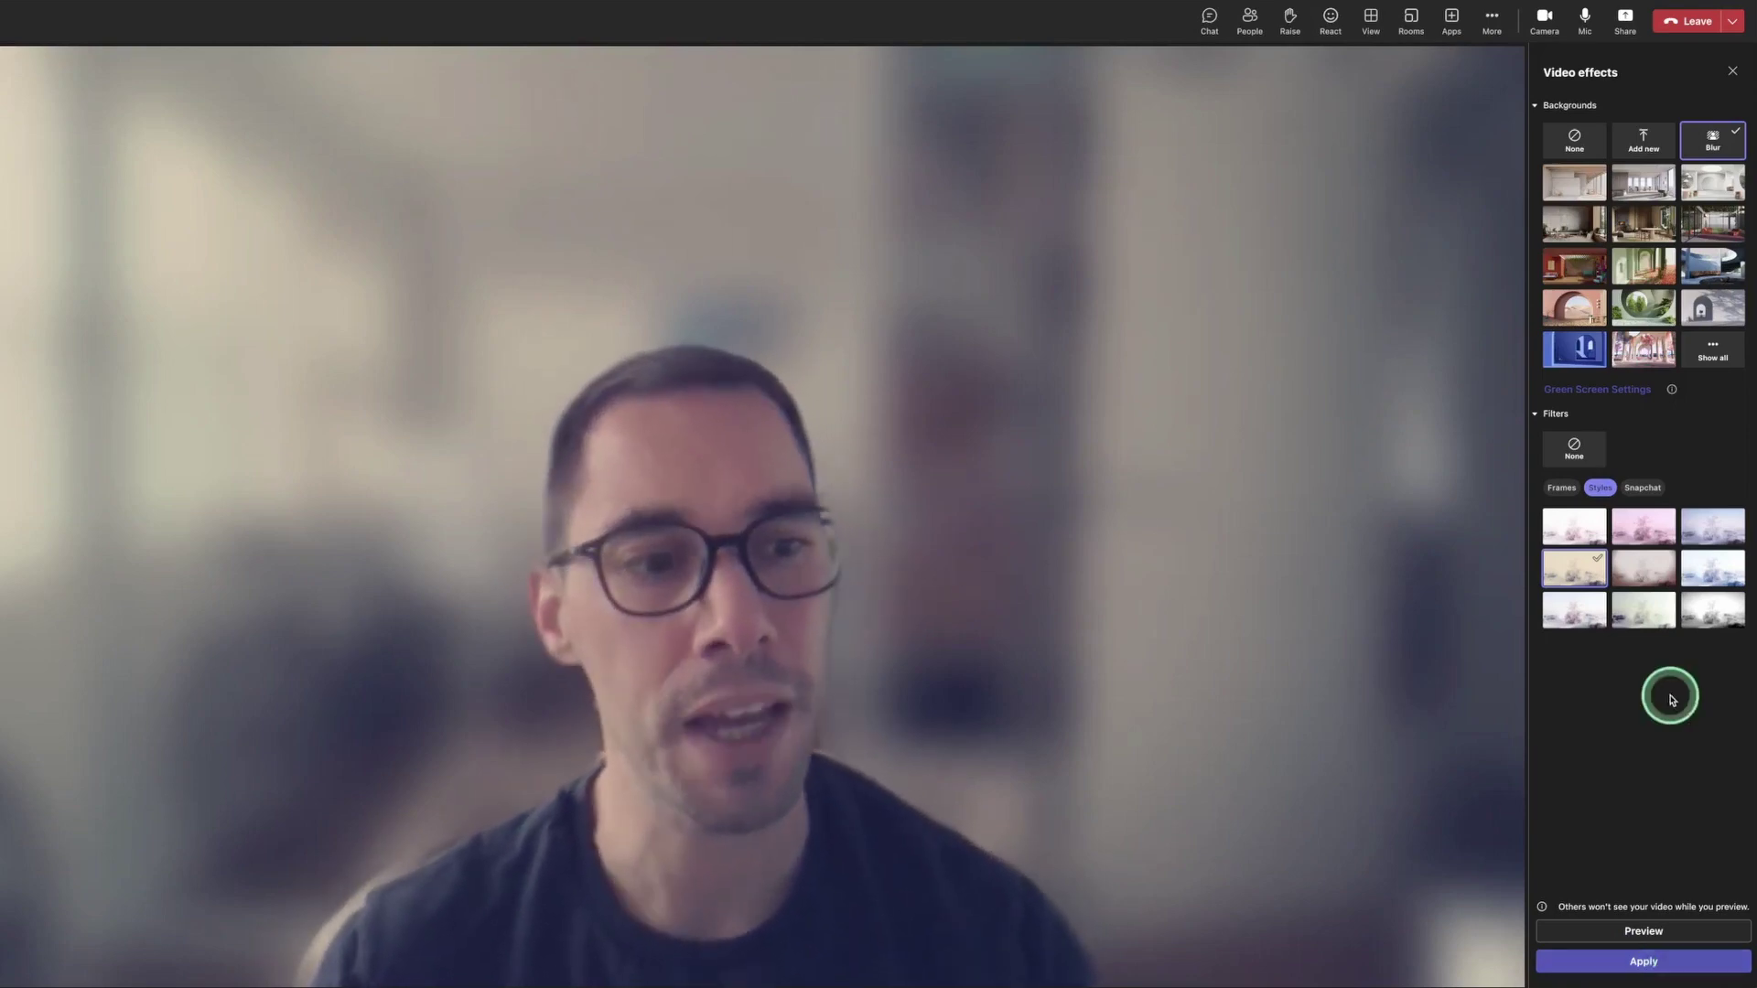
Step: Apply the Funny Mushroom by Snap lens from the Snapchat filters to the live video
{"action": "left_click", "coordinate": [1655, 486]}
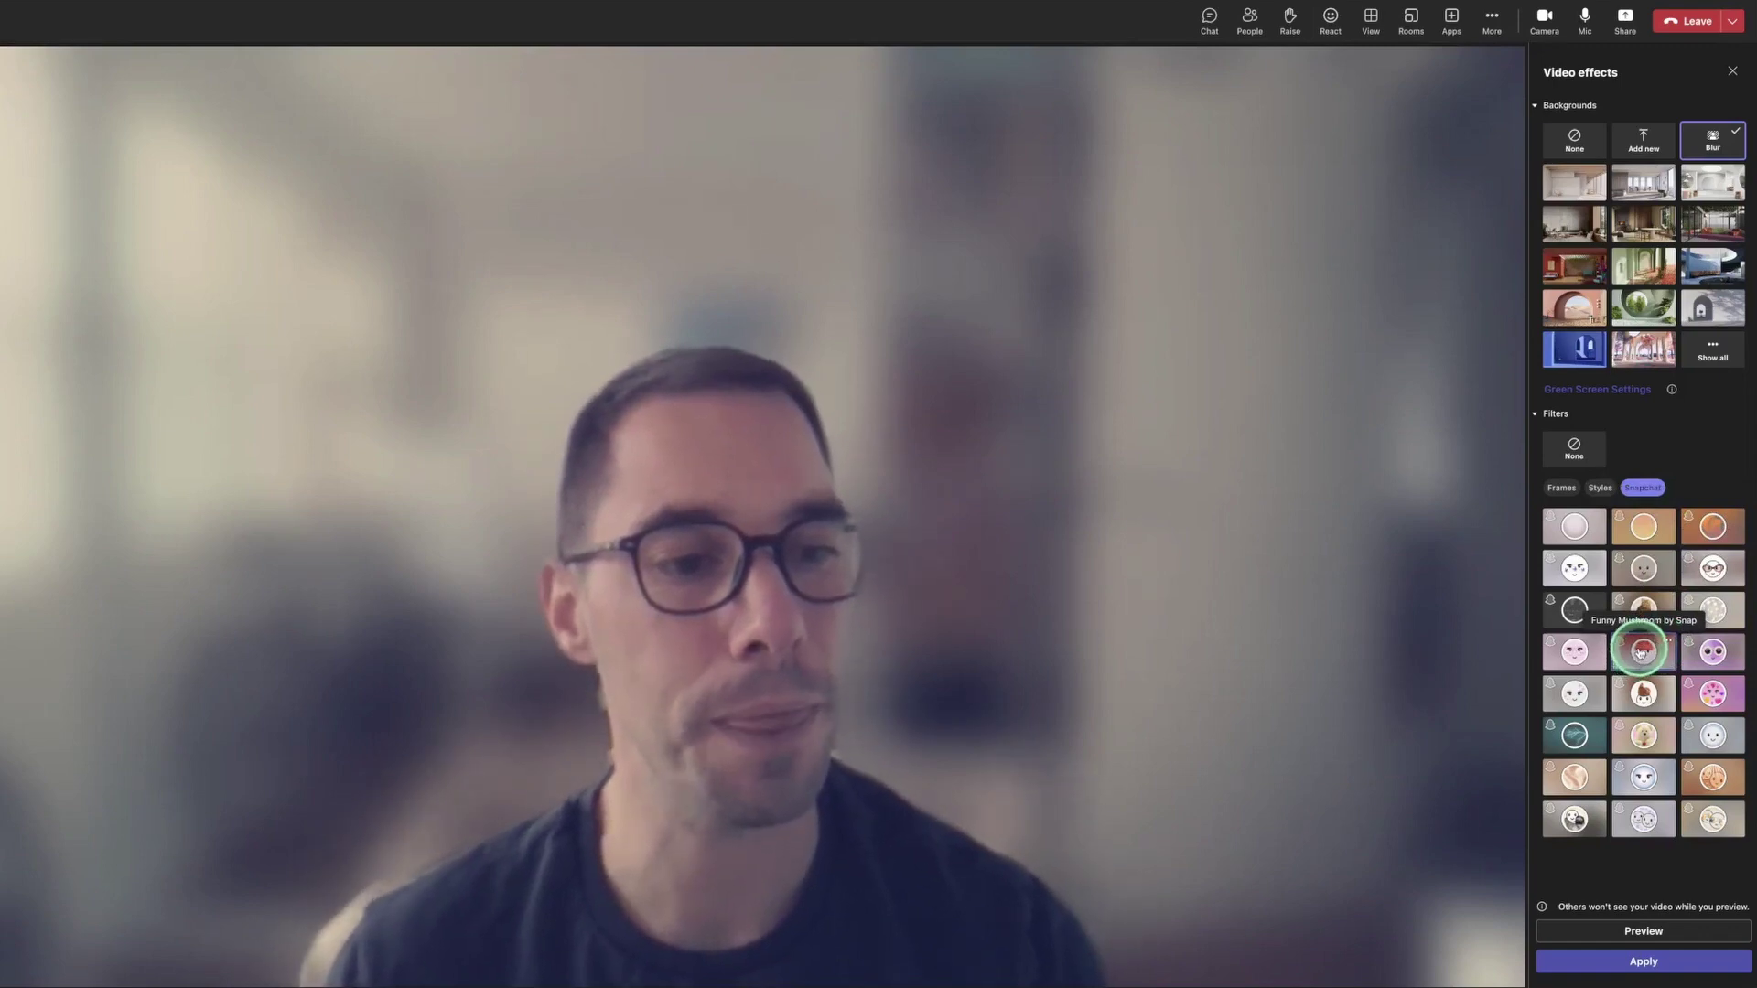
{"action": "left_click", "coordinate": [1644, 655]}
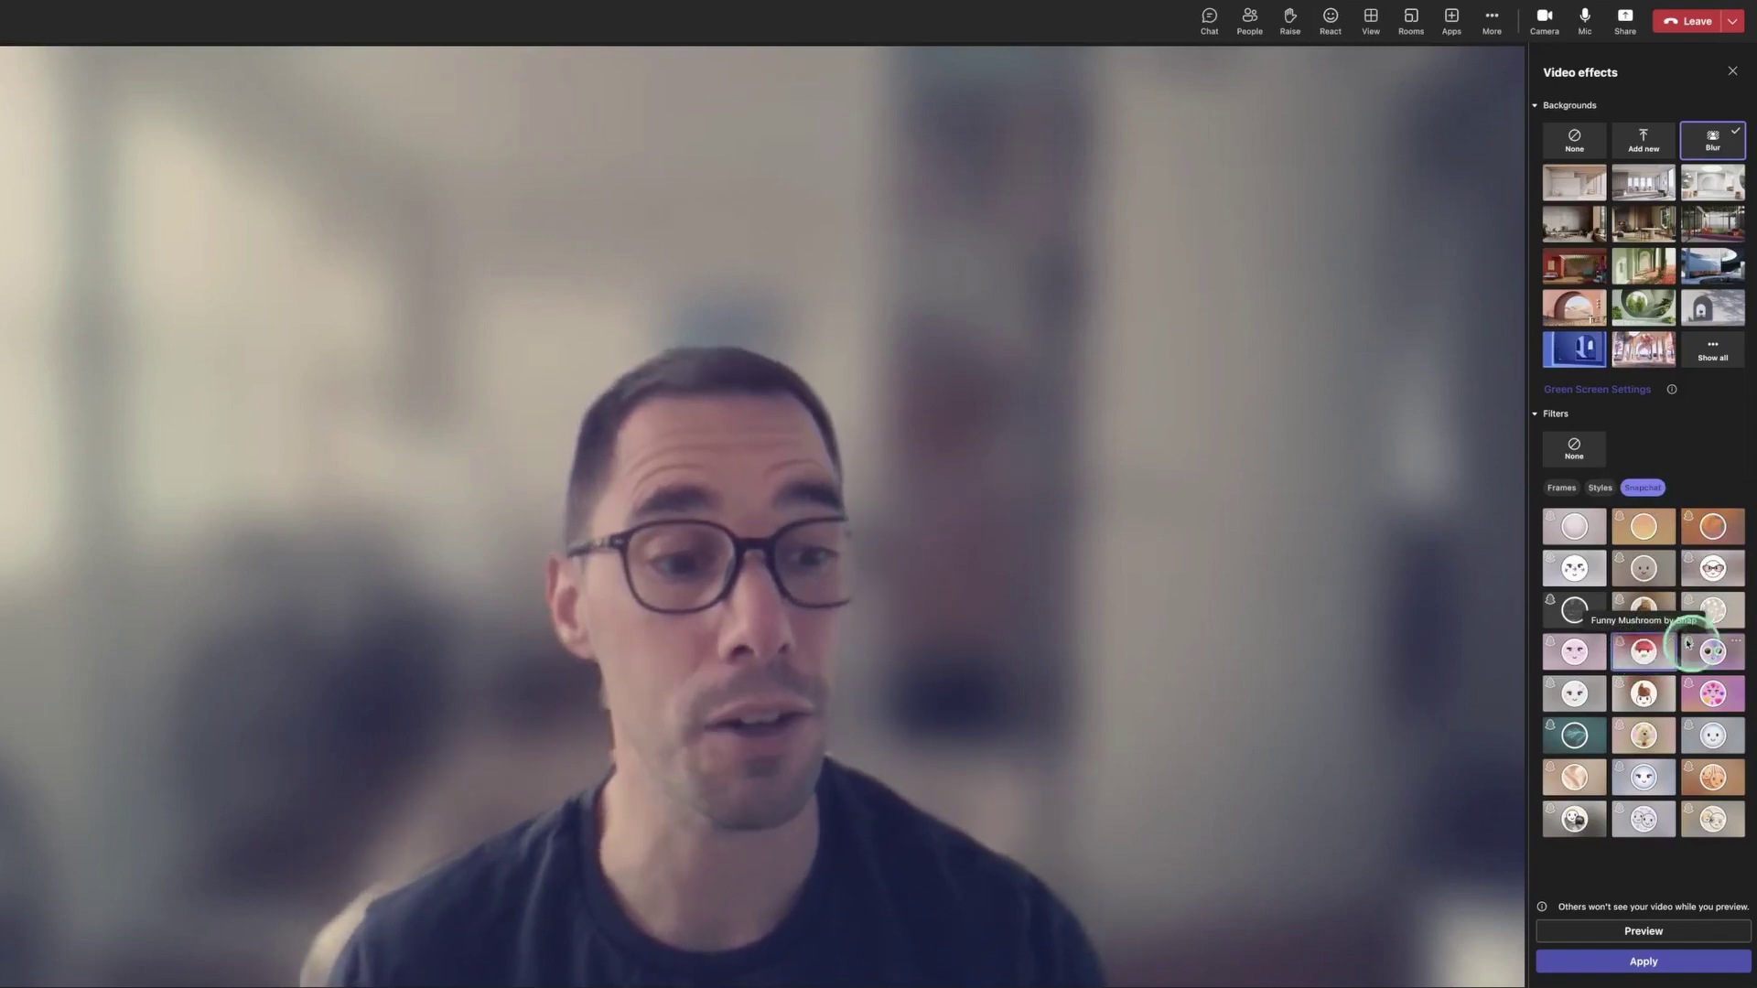
{"action": "left_click", "coordinate": [1653, 963]}
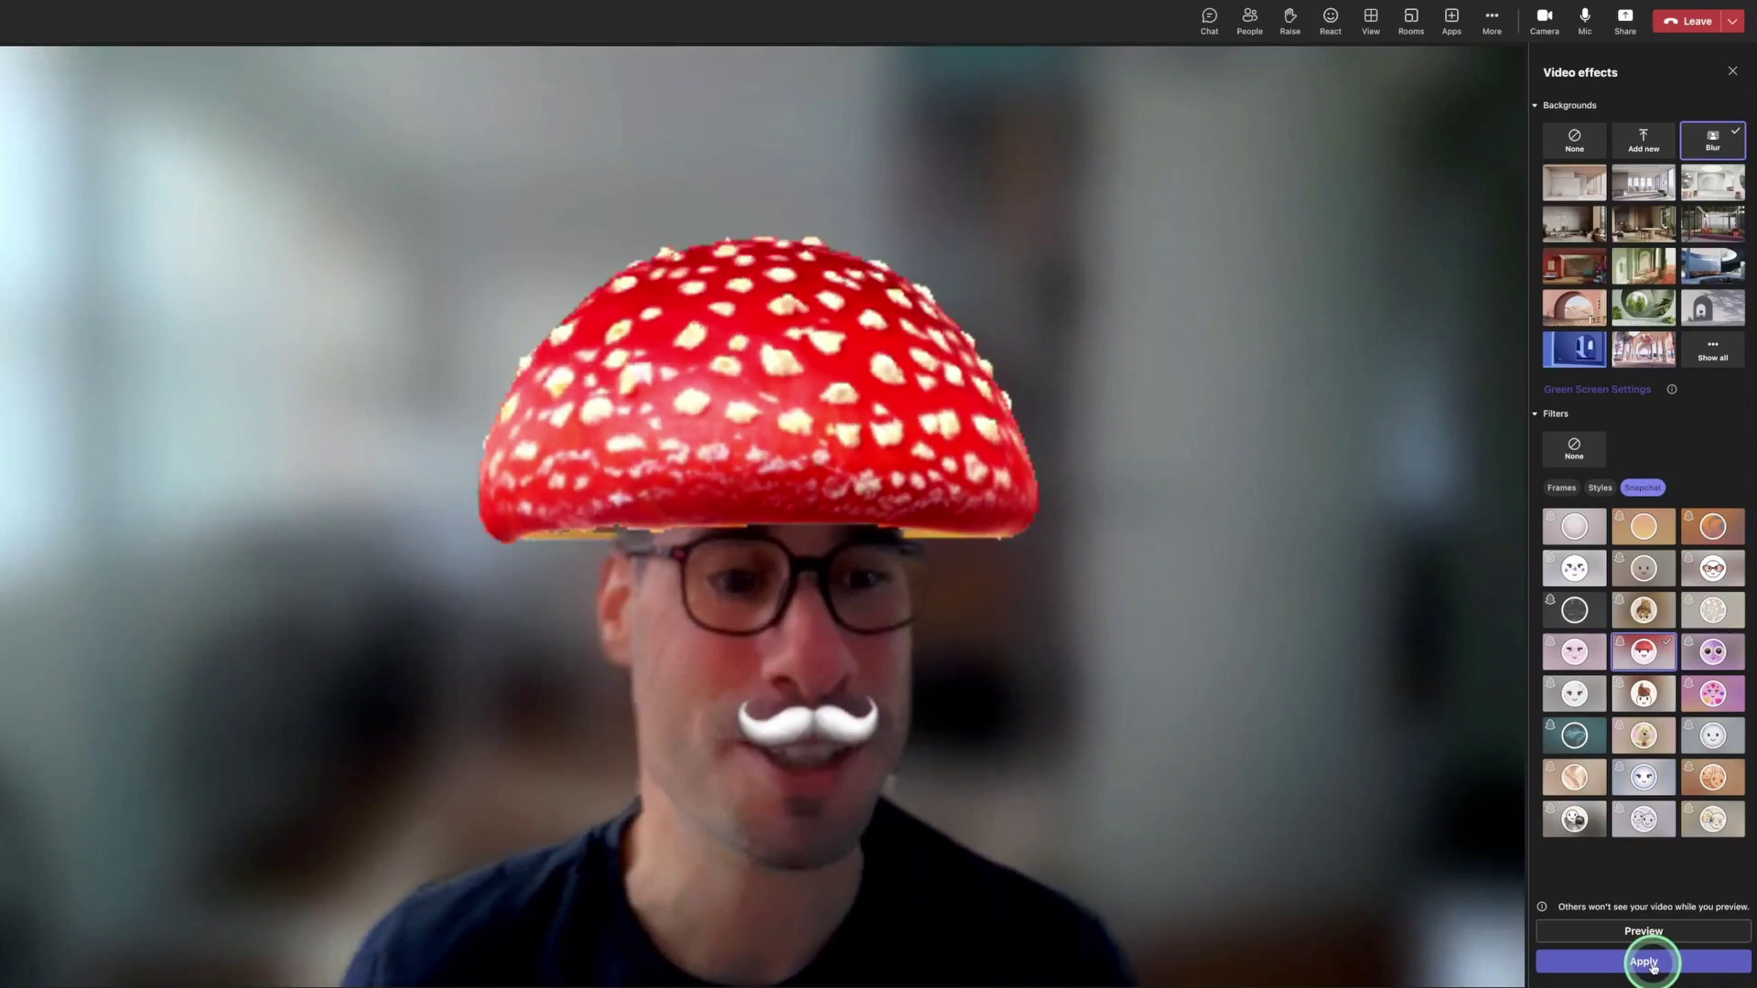
Step: Apply the Lighting Cheeks, Daisy Sunglasses, then Sunset Snapchat lenses in turn
{"action": "left_click", "coordinate": [1577, 738]}
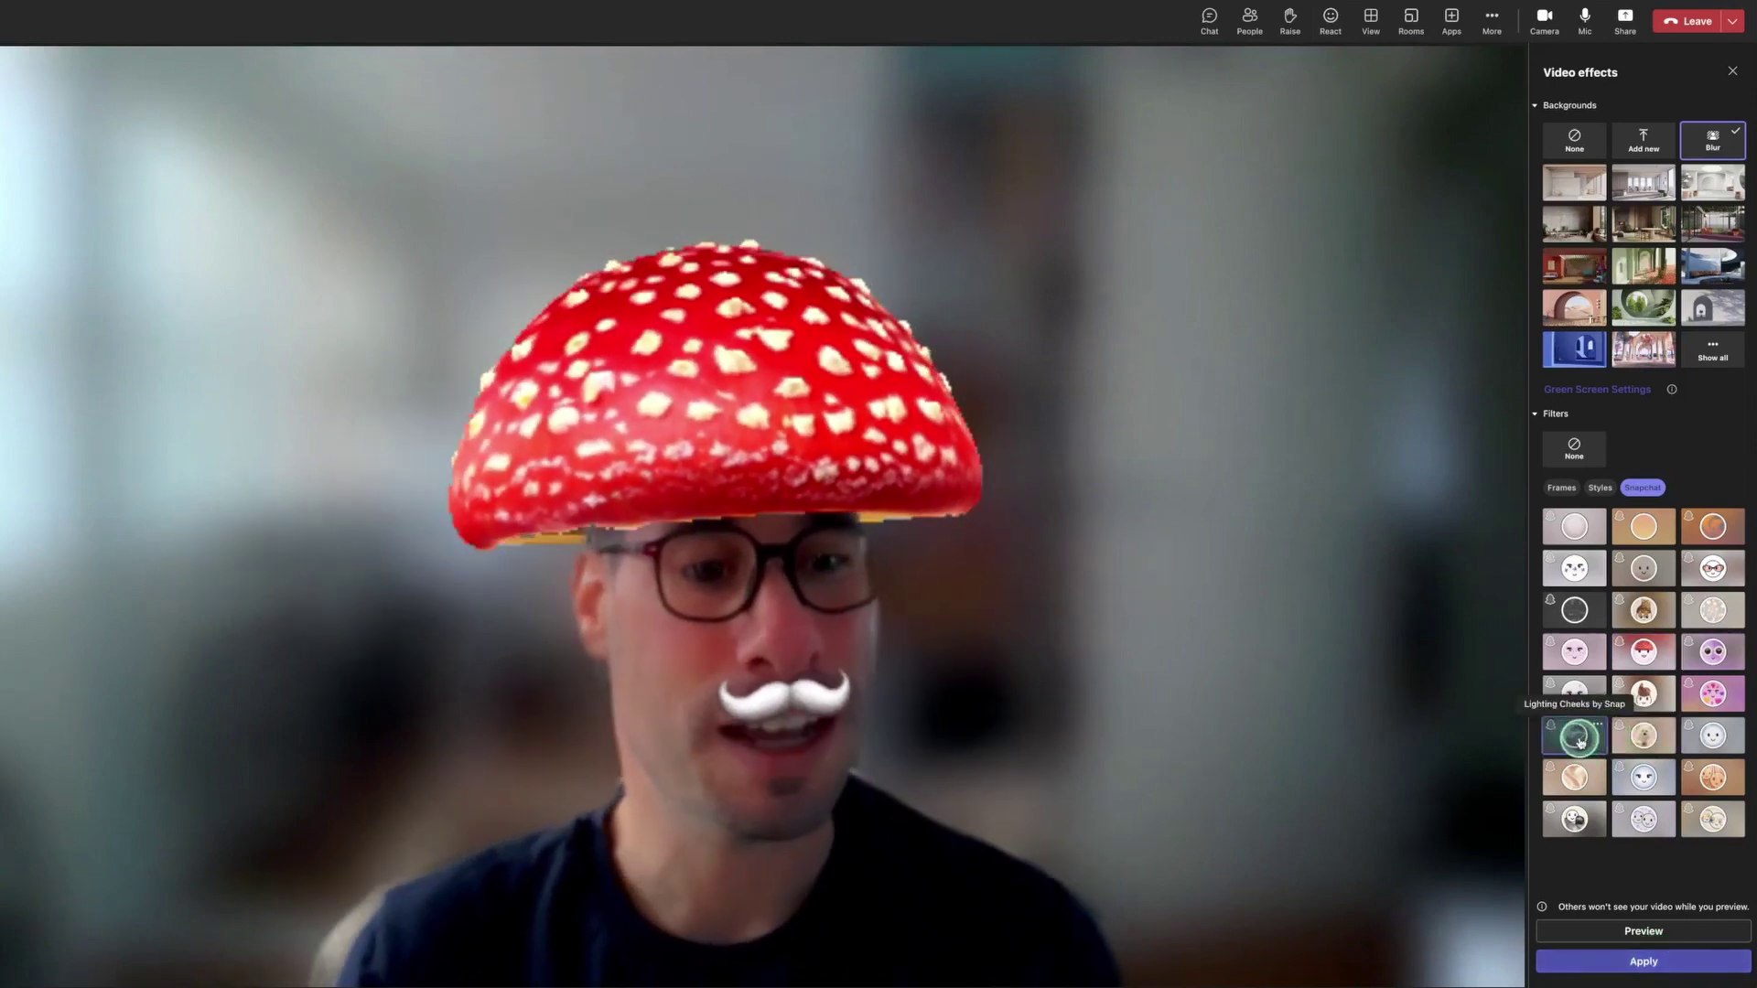
{"action": "left_click", "coordinate": [1668, 965]}
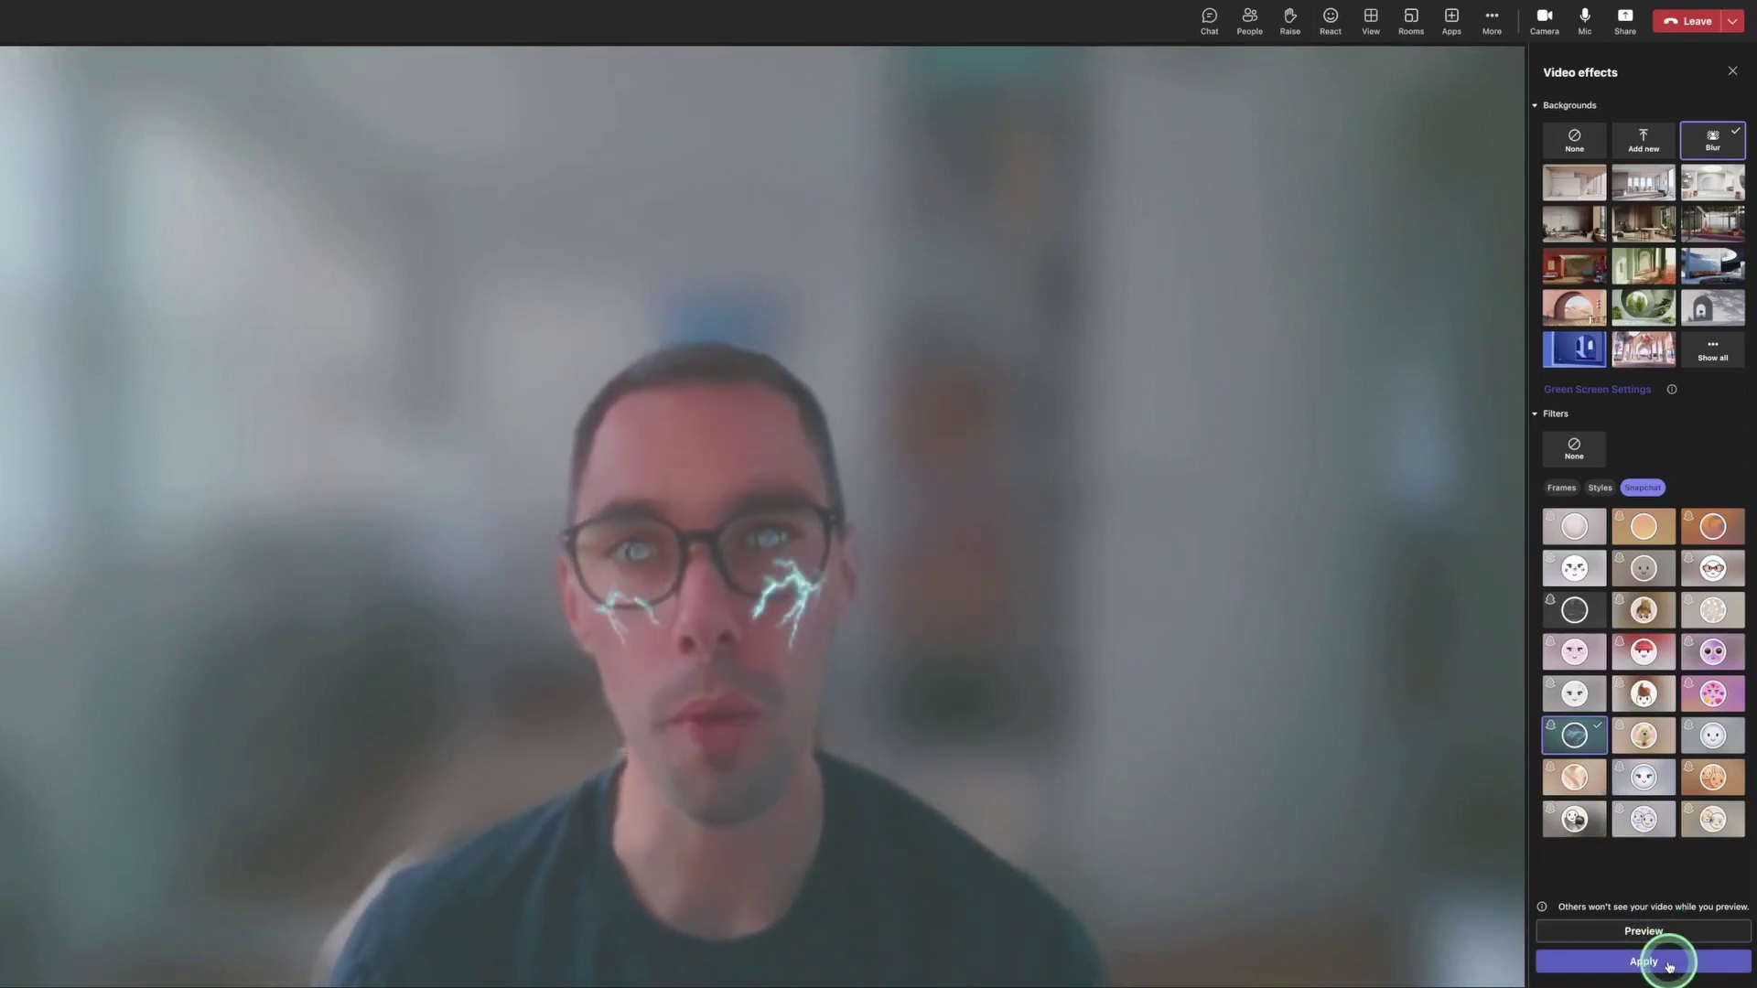
{"action": "left_click", "coordinate": [1712, 650]}
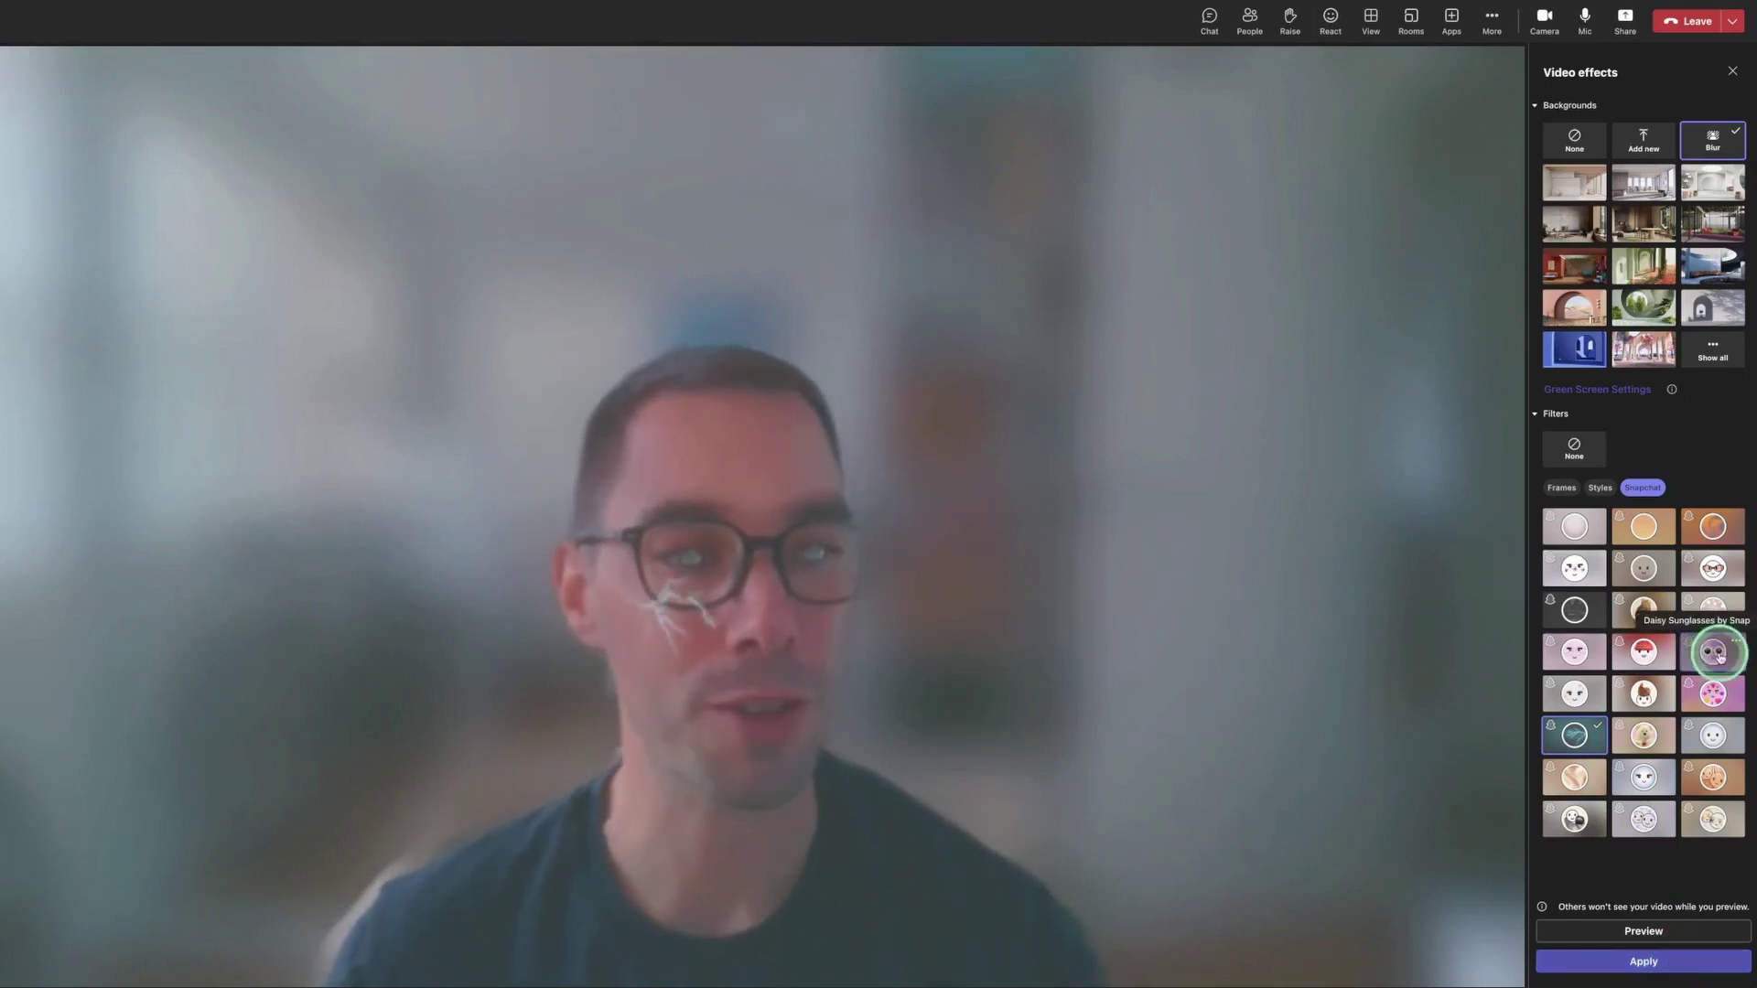
{"action": "left_click", "coordinate": [1682, 958]}
{"action": "left_click", "coordinate": [1674, 969]}
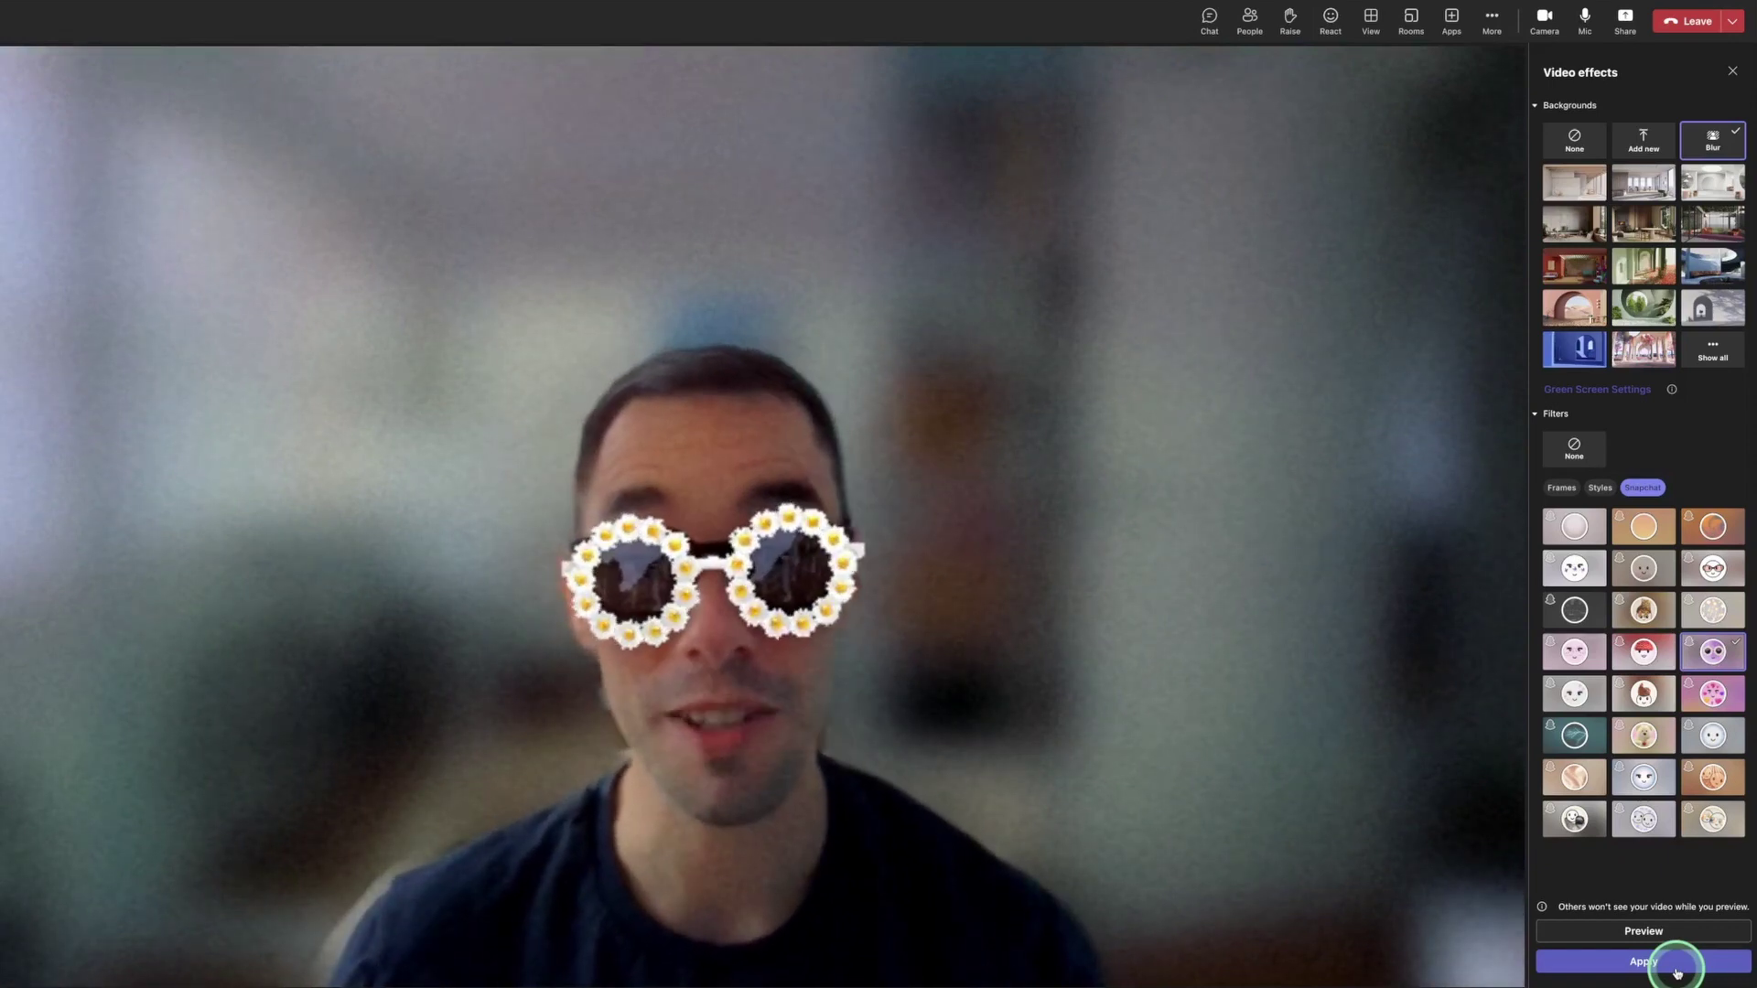
{"action": "left_click", "coordinate": [1722, 826]}
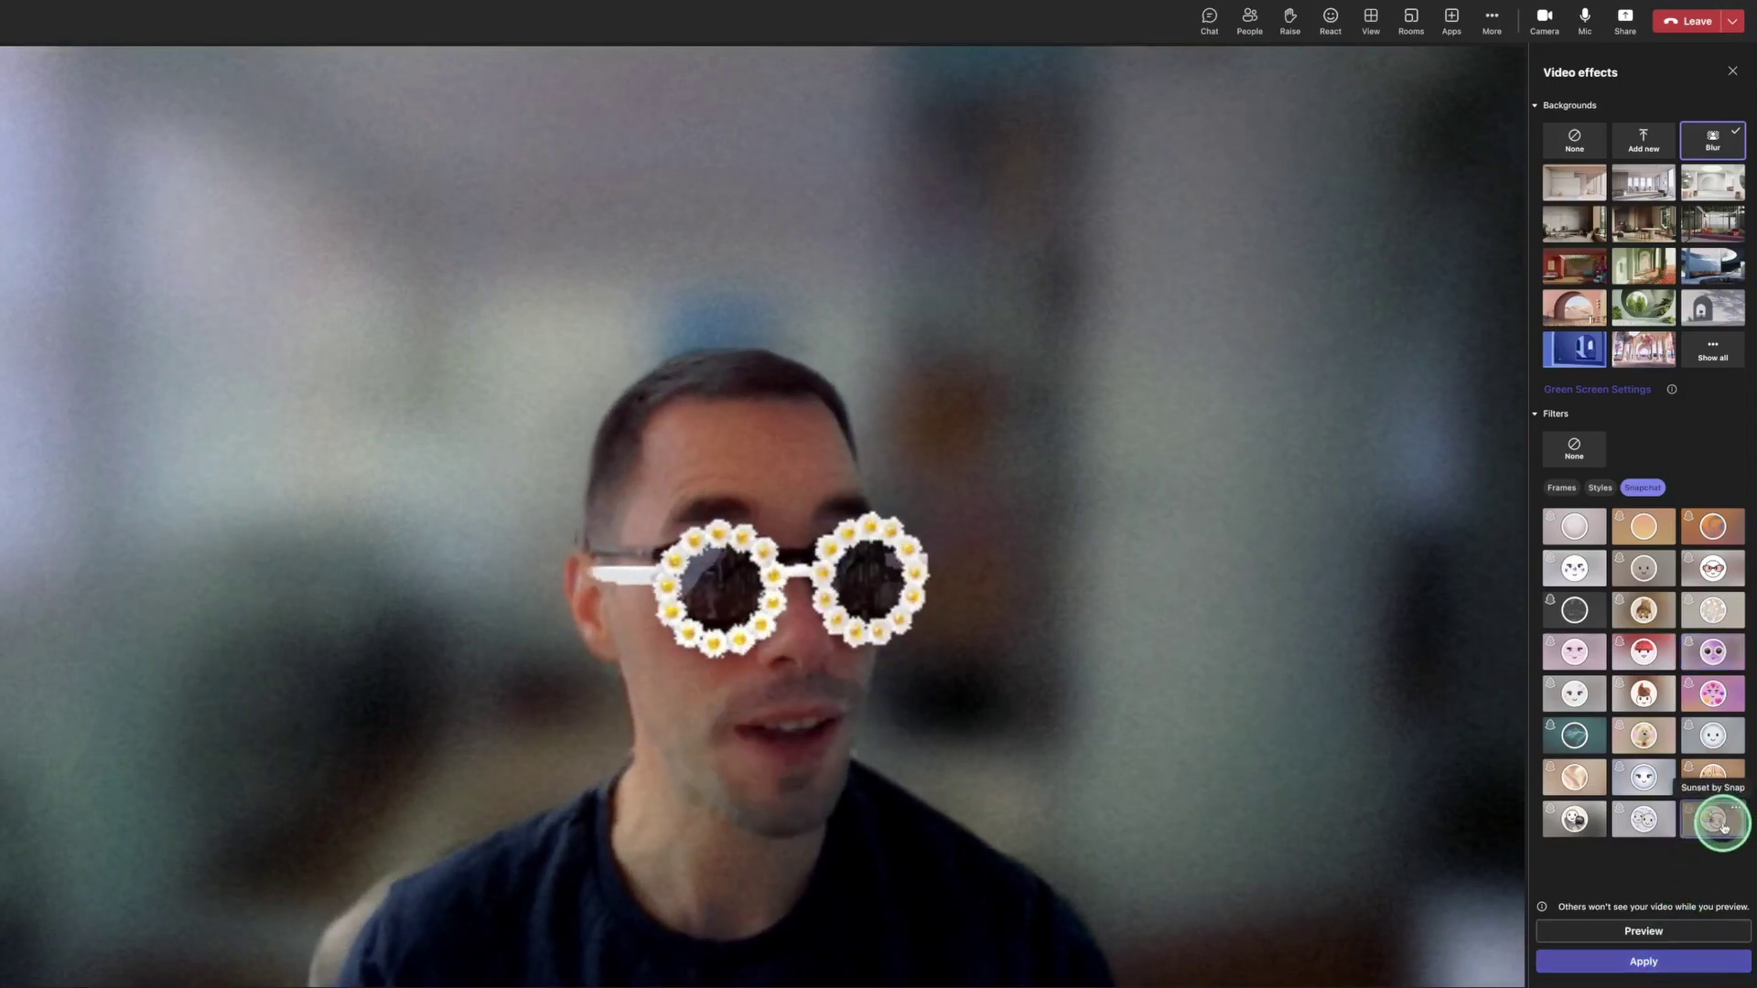
{"action": "left_click", "coordinate": [1703, 972]}
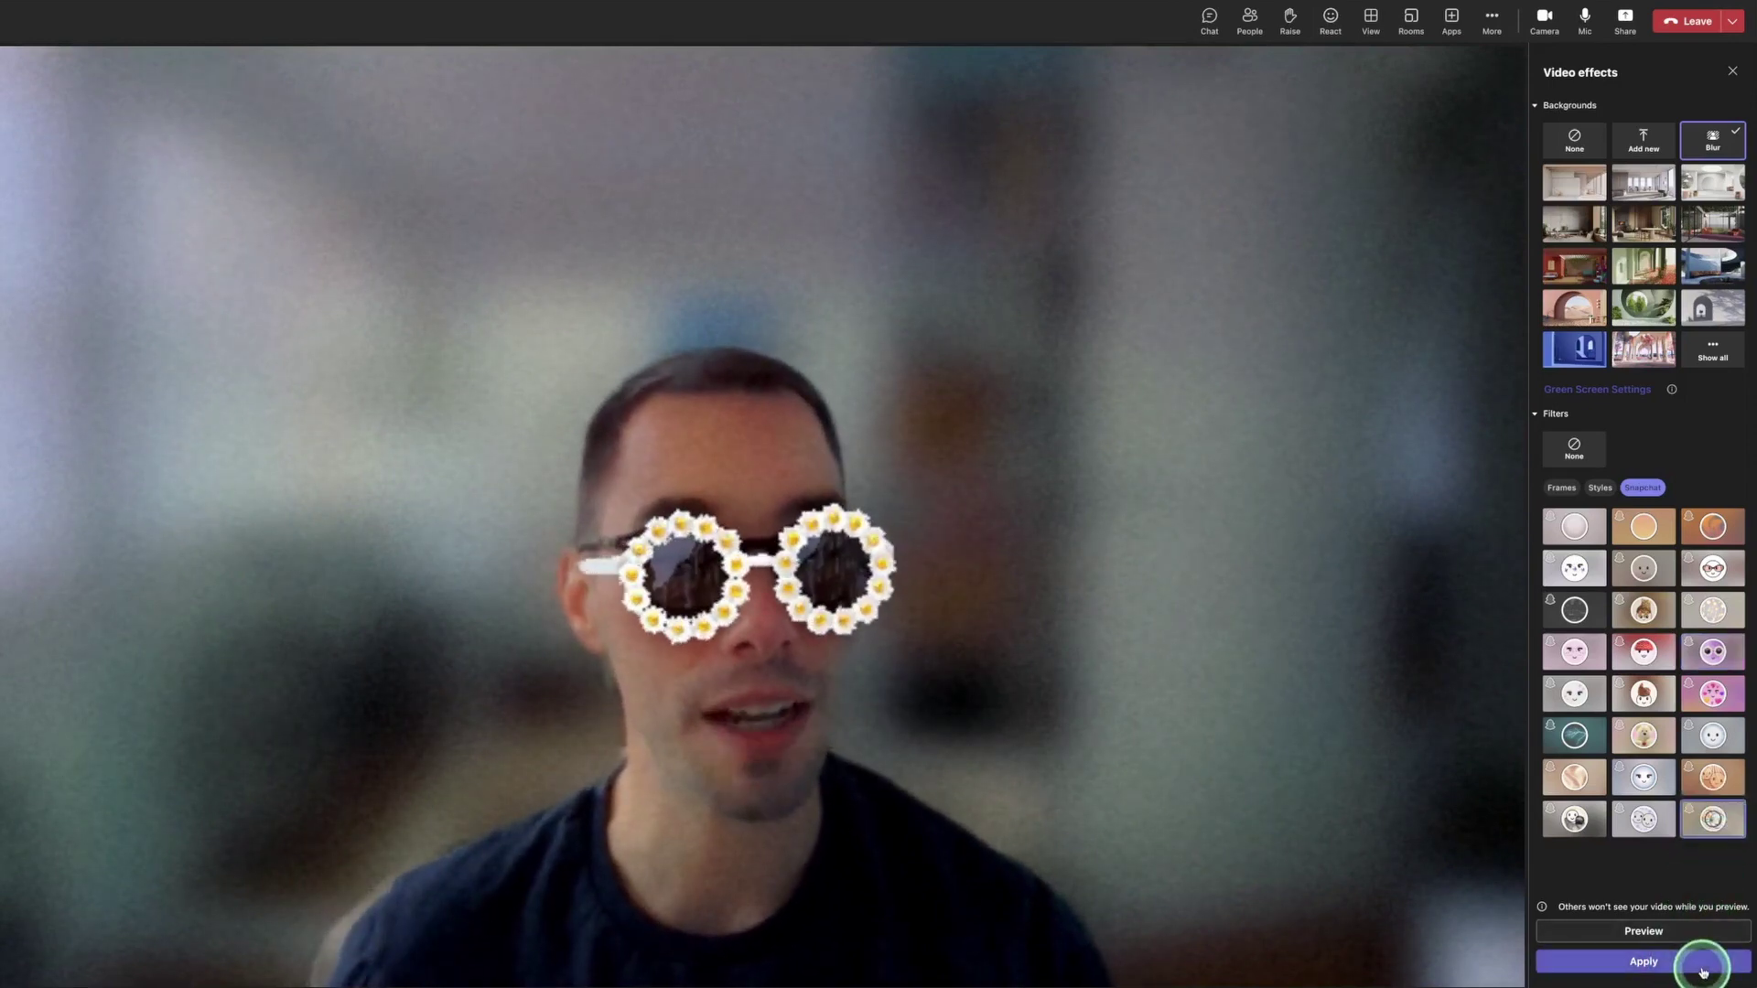